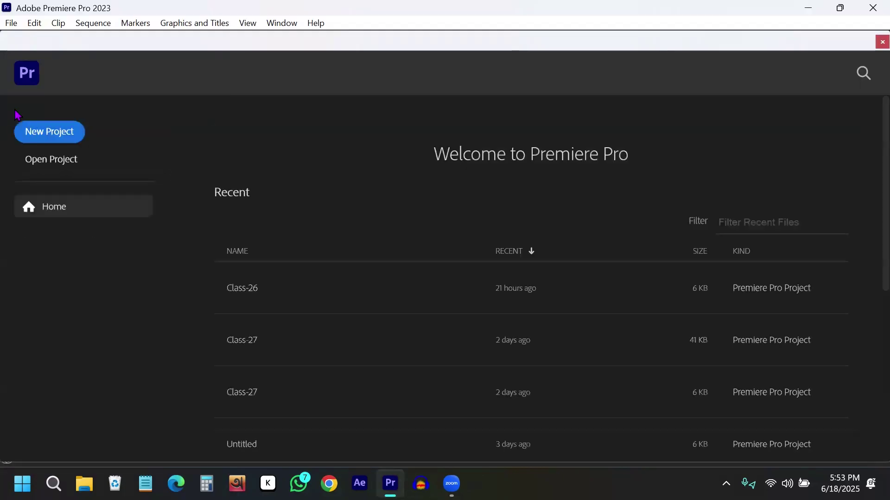
Step: Create a new project named slideshow in D:\Batch-2003\Class-26
{"action": "left_click", "coordinate": [51, 132]}
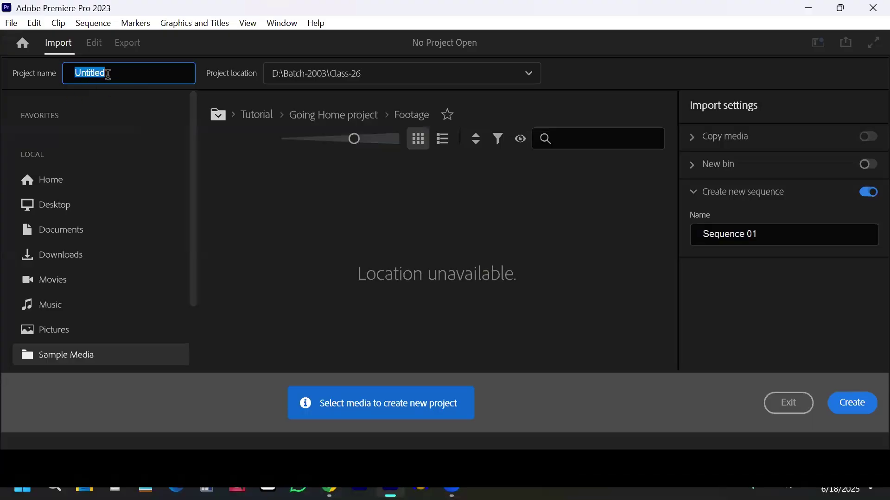
{"action": "type", "text": "slideshow"}
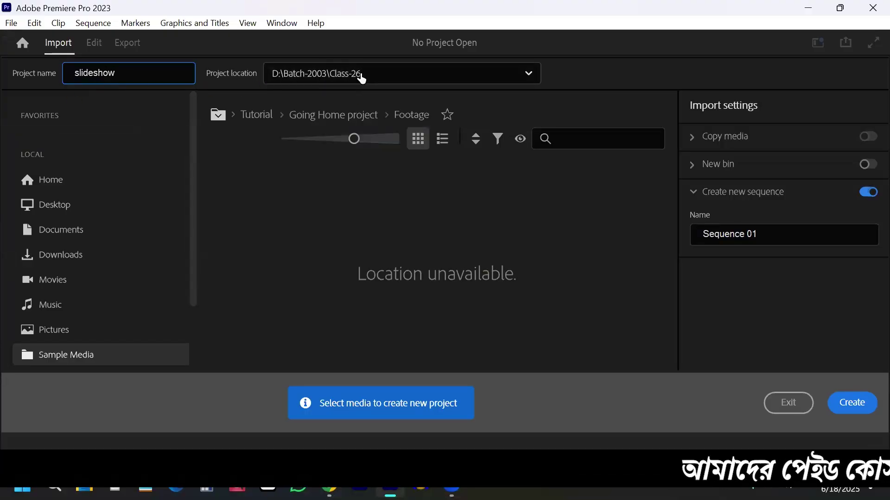
{"action": "left_click", "coordinate": [864, 414]}
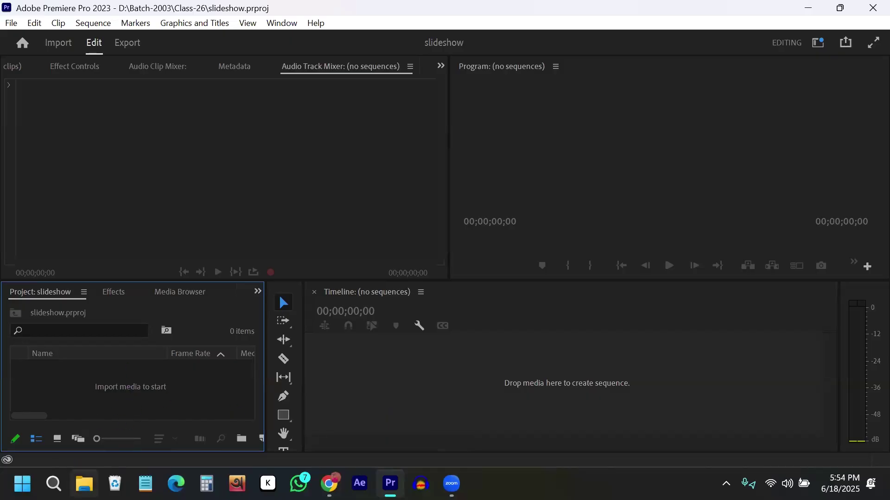
Step: Import all 27 animal images from the Downloads subfolder New folder (2) into the project
{"action": "left_click", "coordinate": [84, 483]}
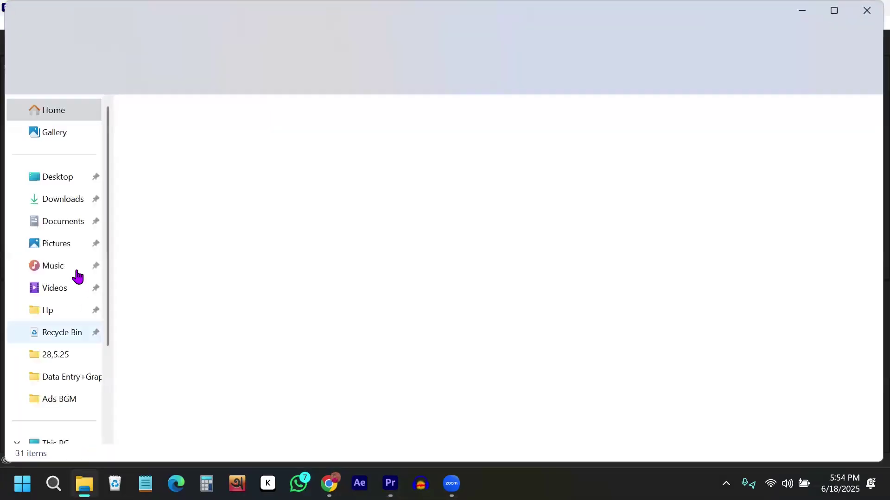
{"action": "left_click", "coordinate": [65, 201]}
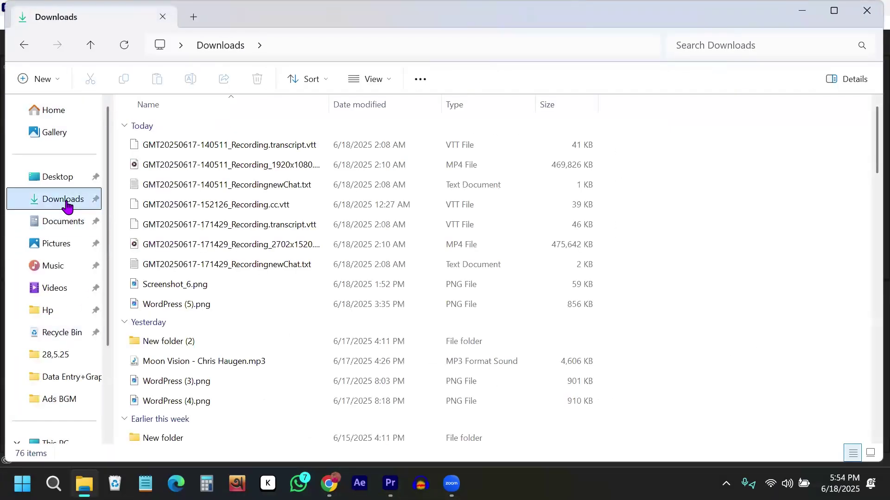
{"action": "double_click", "coordinate": [252, 344]}
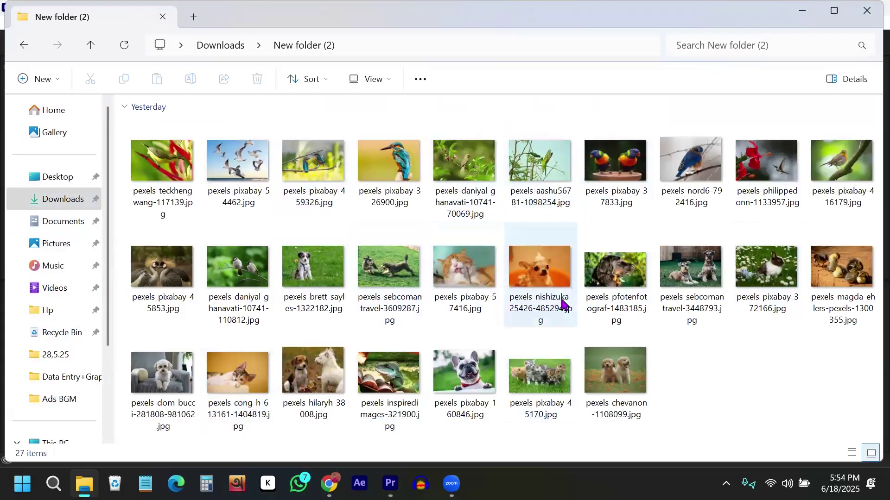
{"action": "left_click_drag", "start_coordinate": [854, 407], "coordinate": [145, 153]}
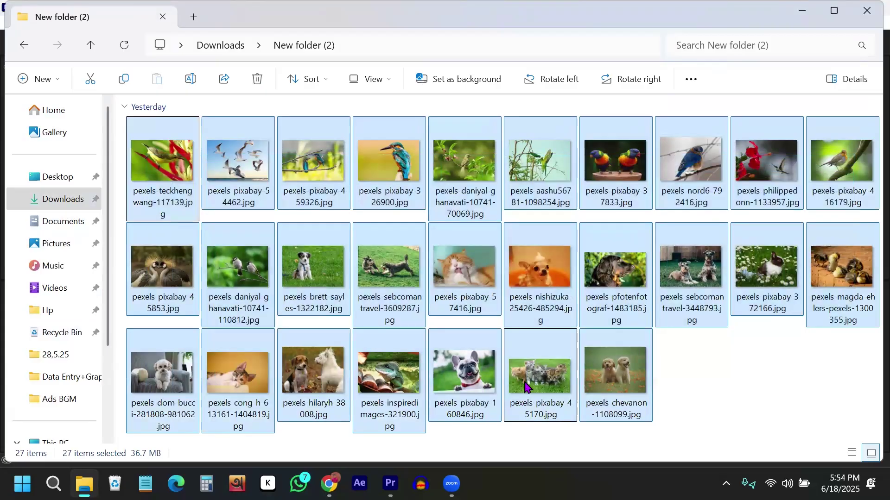
{"action": "left_click_drag", "start_coordinate": [526, 387], "coordinate": [132, 388]}
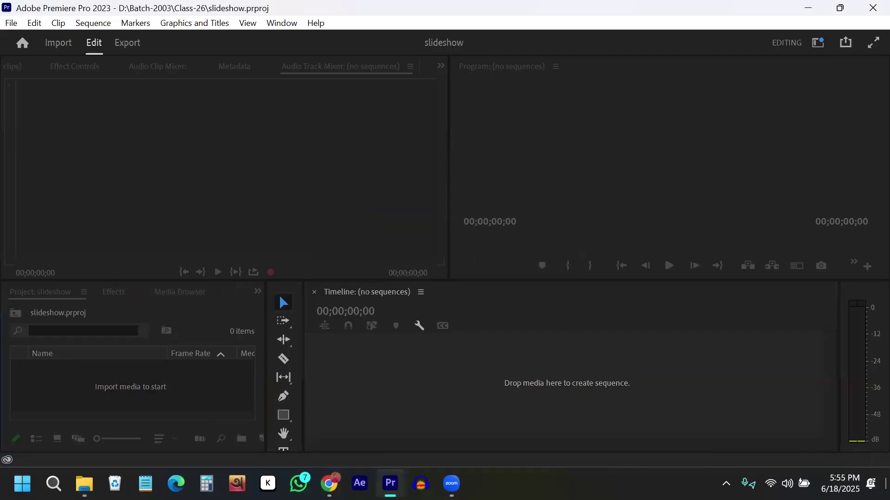
{"action": "scroll", "coordinate": [91, 416], "scroll_direction": "right", "scroll_amount": 2}
{"action": "scroll", "coordinate": [81, 406], "scroll_direction": "up", "scroll_amount": 3}
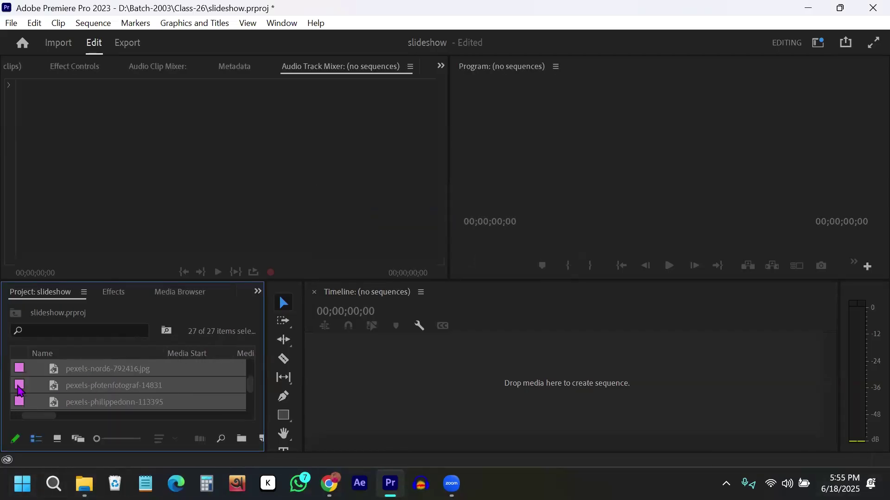
{"action": "left_click_drag", "start_coordinate": [79, 375], "coordinate": [145, 382]}
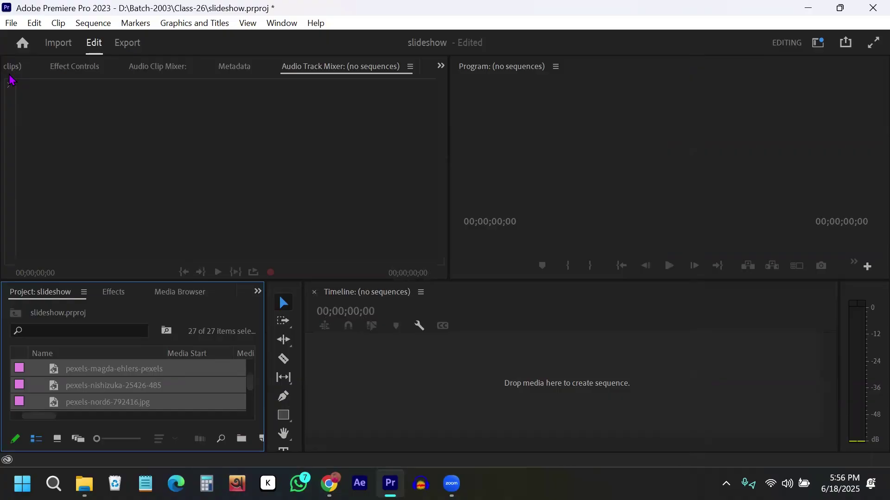
Step: Create a new sequence with the DNxHD 1080p 29.97 preset DNX HQ 1080p 29.97
{"action": "left_click", "coordinate": [11, 25]}
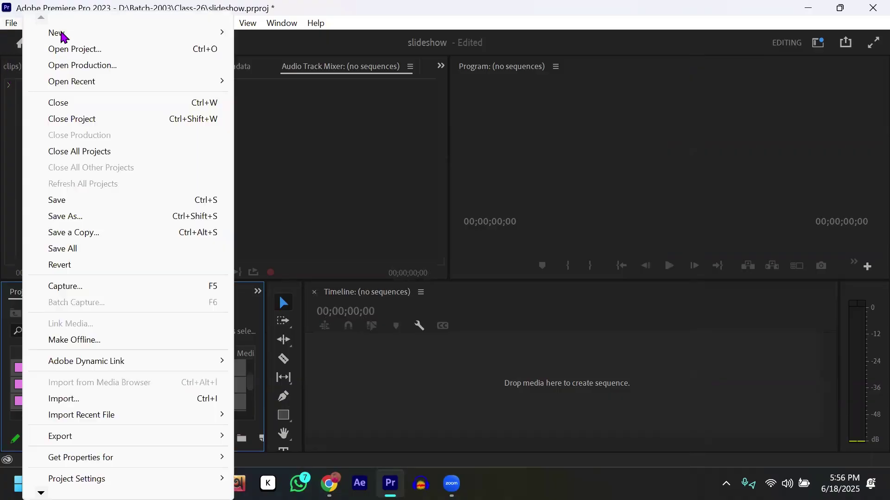
{"action": "mouse_move", "coordinate": [60, 32]}
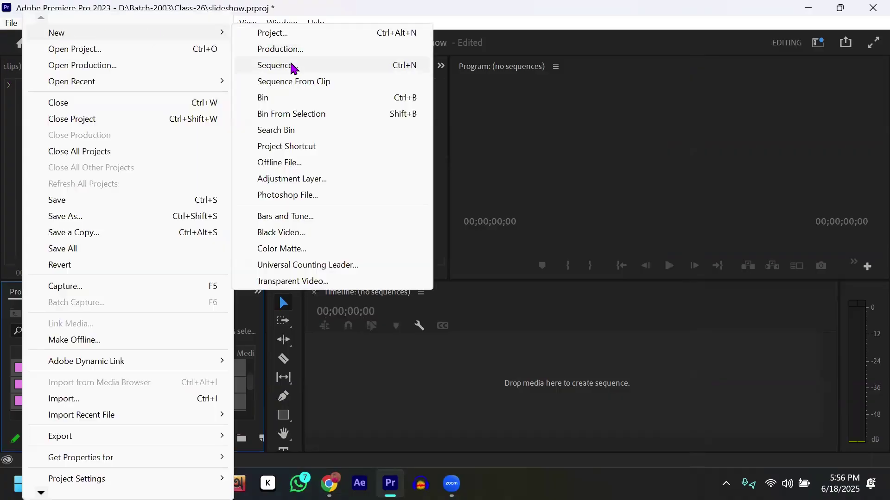
{"action": "left_click", "coordinate": [292, 68]}
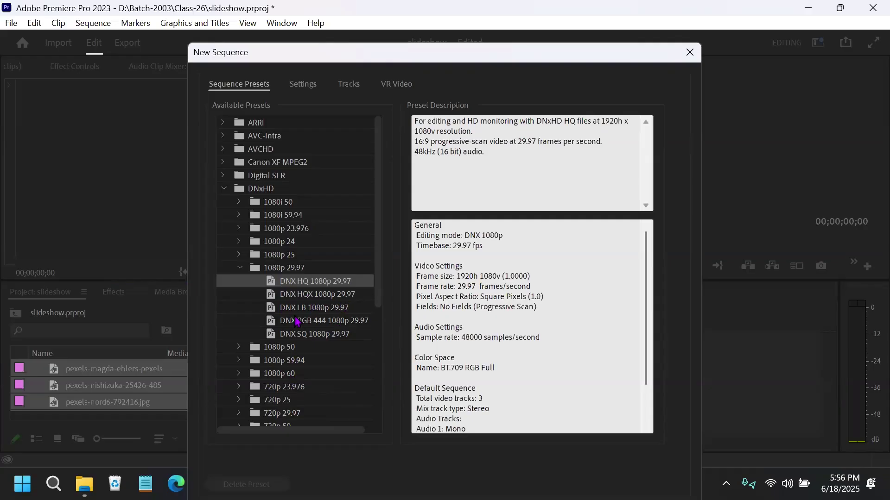
{"action": "scroll", "coordinate": [295, 321], "scroll_direction": "down", "scroll_amount": 5}
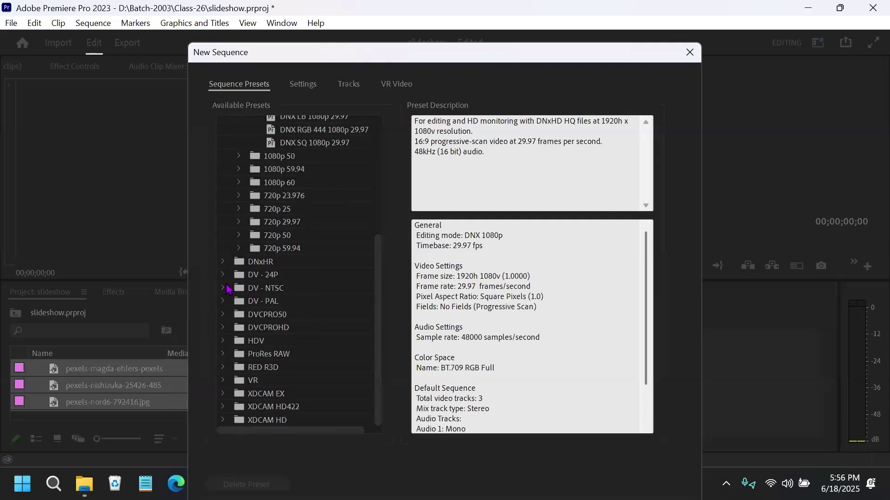
{"action": "left_click", "coordinate": [224, 262]}
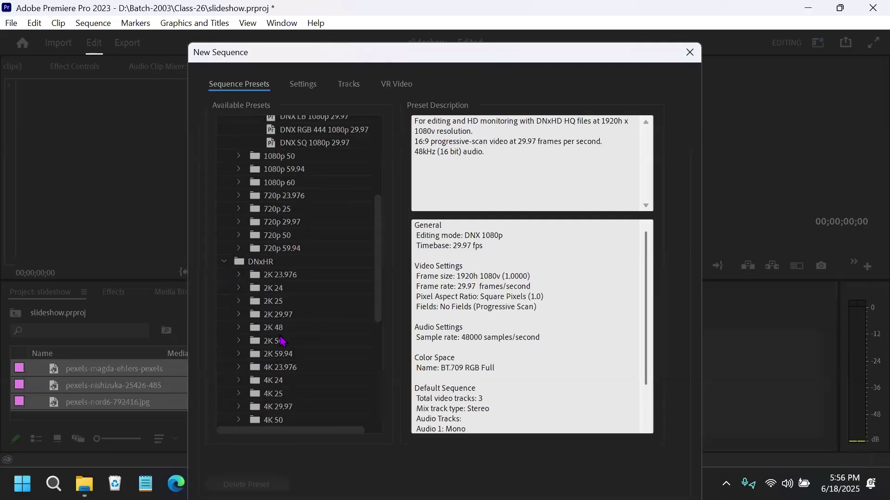
{"action": "scroll", "coordinate": [283, 343], "scroll_direction": "down", "scroll_amount": 3}
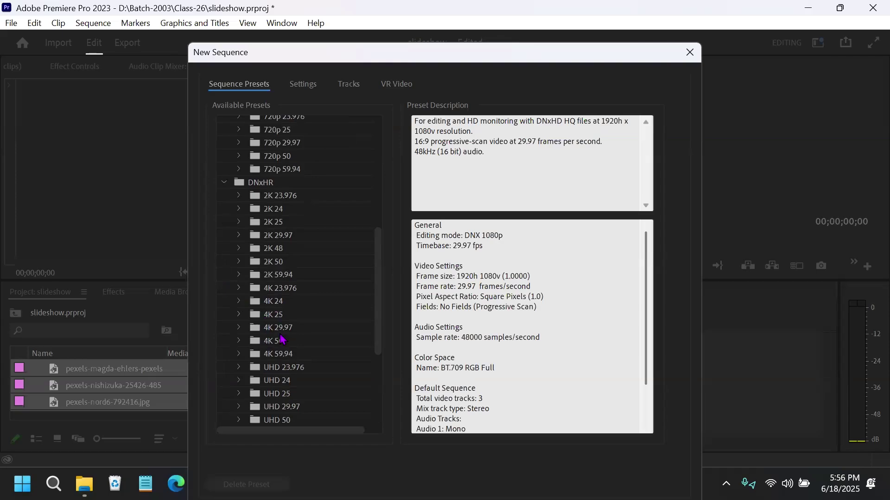
{"action": "scroll", "coordinate": [261, 328], "scroll_direction": "up", "scroll_amount": 7}
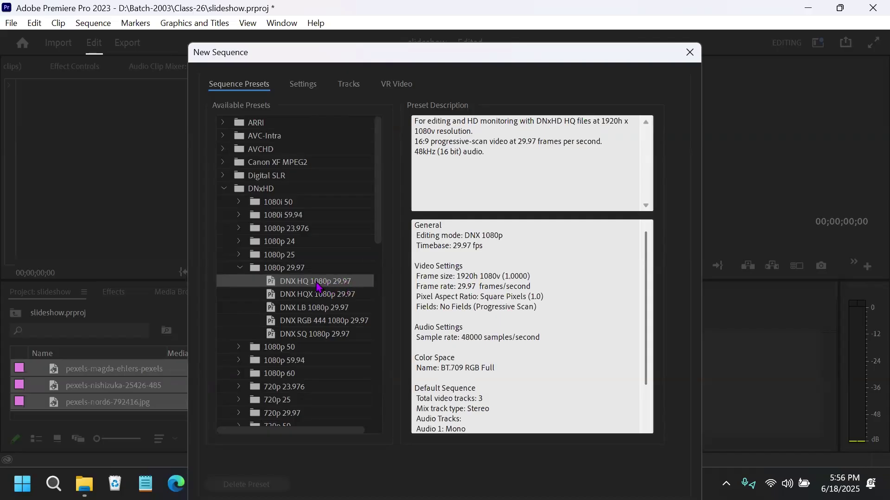
{"action": "key", "text": "Return"}
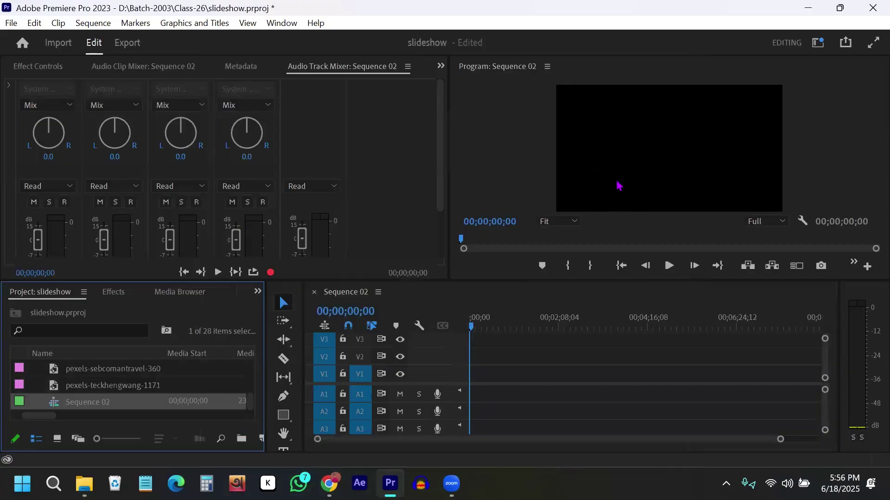
Step: Show the effect controls and place 18 of the imported images back to back on track V1 from the sequence start
{"action": "left_click", "coordinate": [51, 69]}
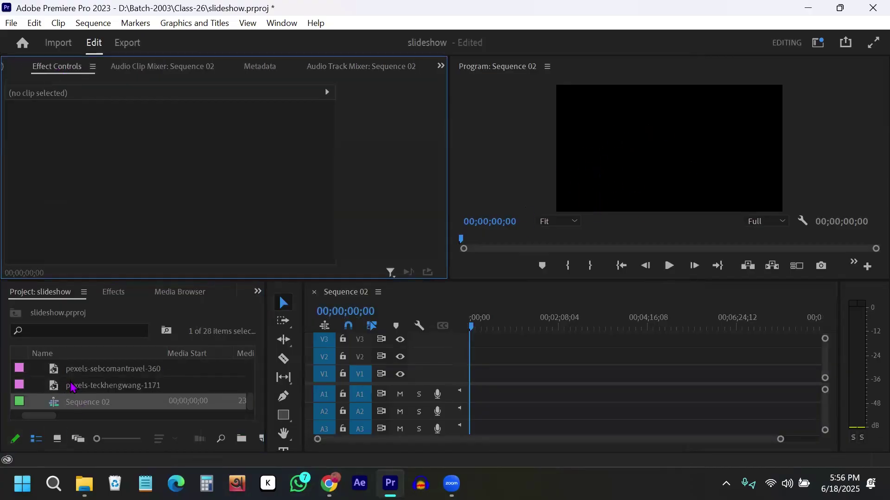
{"action": "scroll", "coordinate": [72, 386], "scroll_direction": "up", "scroll_amount": 10}
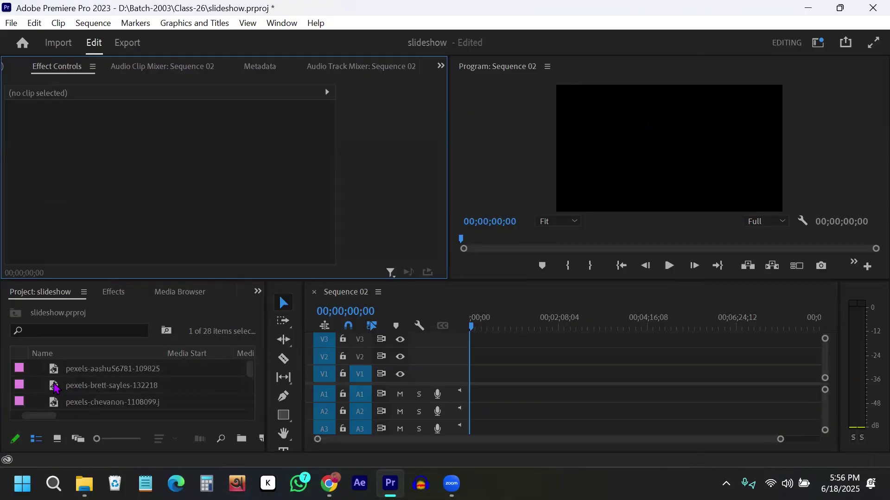
{"action": "left_click_drag", "start_coordinate": [43, 371], "coordinate": [470, 375]}
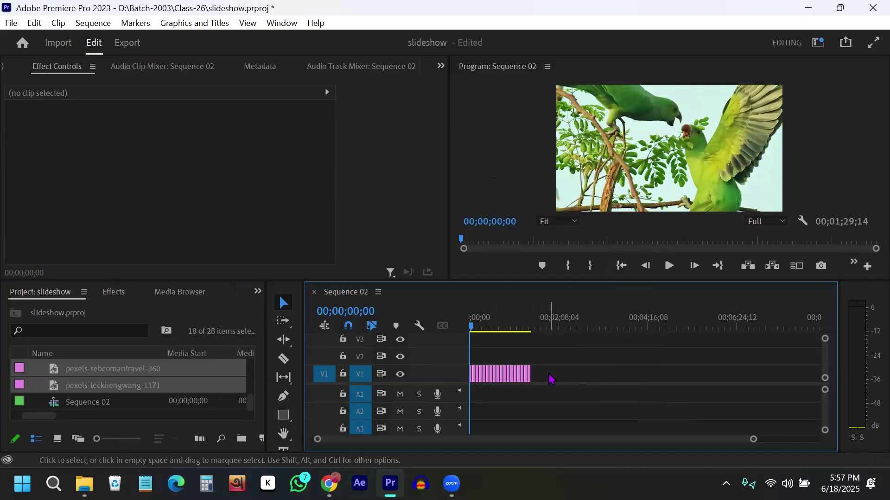
Step: Apply Set to Frame Size to all the image clips on track V1
{"action": "key", "text": "="}
{"action": "key", "text": "="}
{"action": "left_click_drag", "start_coordinate": [747, 375], "coordinate": [470, 363]}
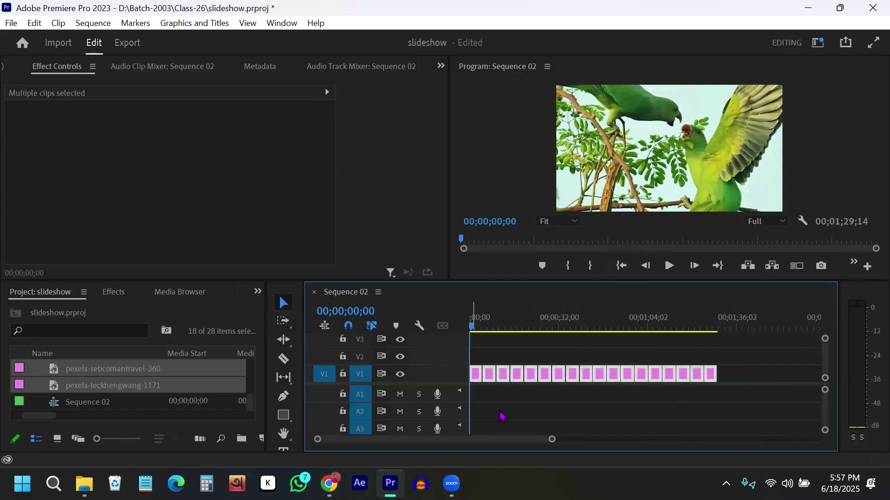
{"action": "right_click", "coordinate": [492, 382]}
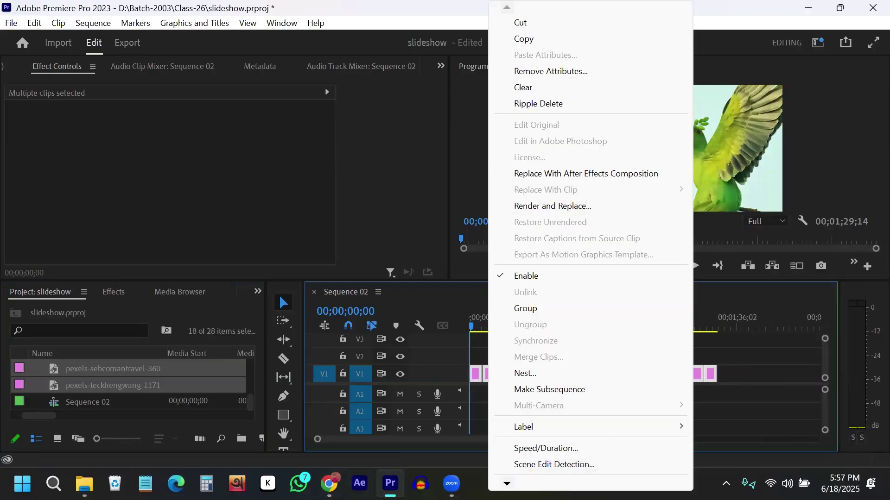
{"action": "scroll", "coordinate": [593, 240], "scroll_direction": "down", "scroll_amount": 3}
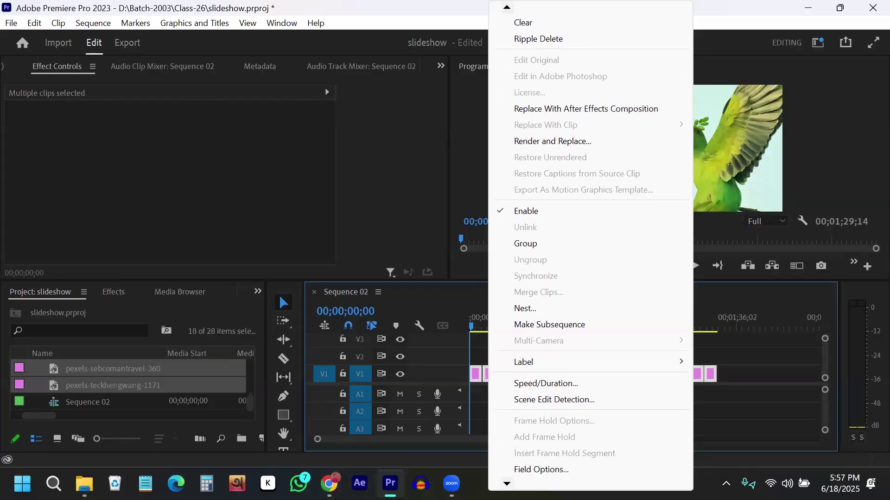
{"action": "scroll", "coordinate": [588, 241], "scroll_direction": "down", "scroll_amount": 3}
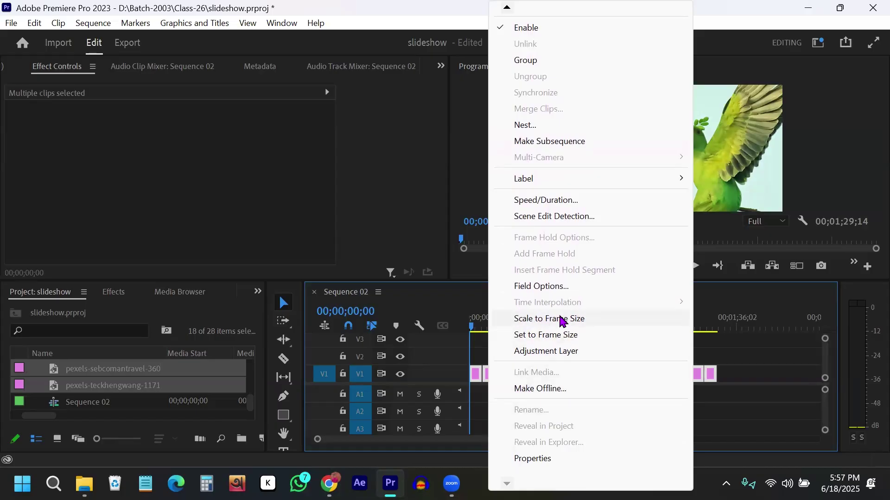
{"action": "left_click", "coordinate": [546, 341]}
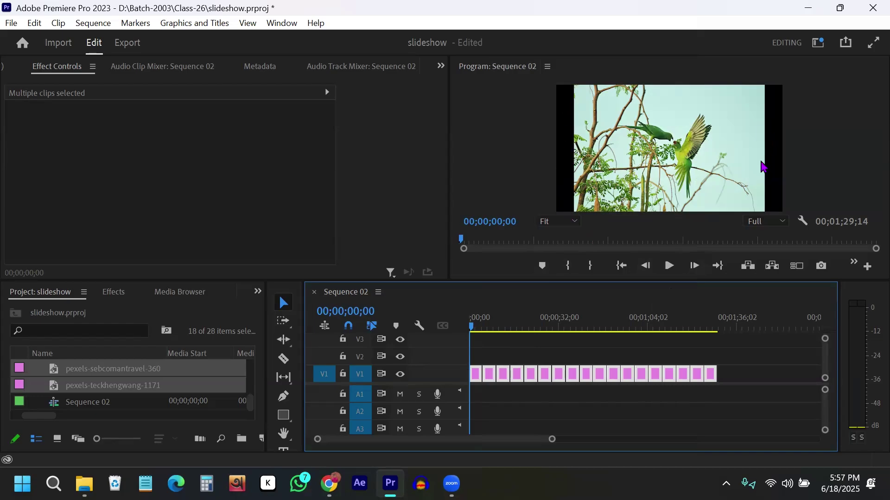
{"action": "left_click", "coordinate": [755, 369]}
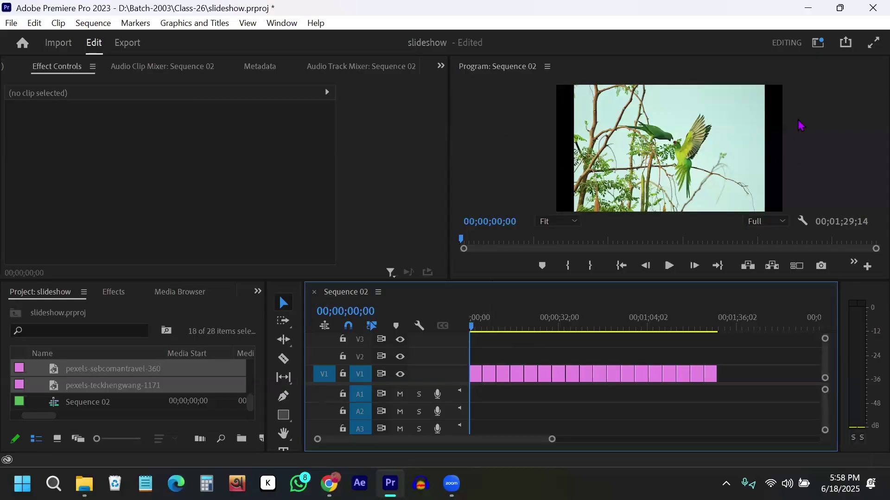
Step: Enlarge the first two images to fill the frame, setting the parrot image's scale to 38.3 and the puppy image's to 43.8
{"action": "left_click", "coordinate": [475, 330]}
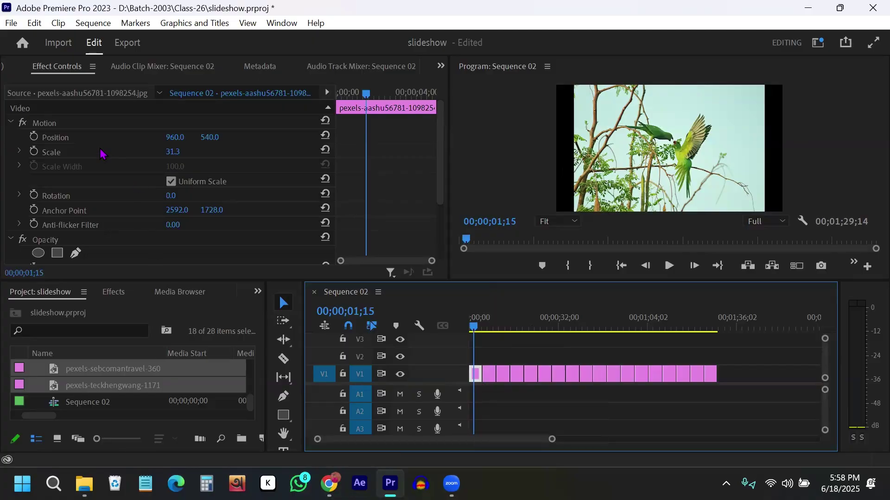
{"action": "left_click_drag", "start_coordinate": [170, 155], "coordinate": [202, 156]}
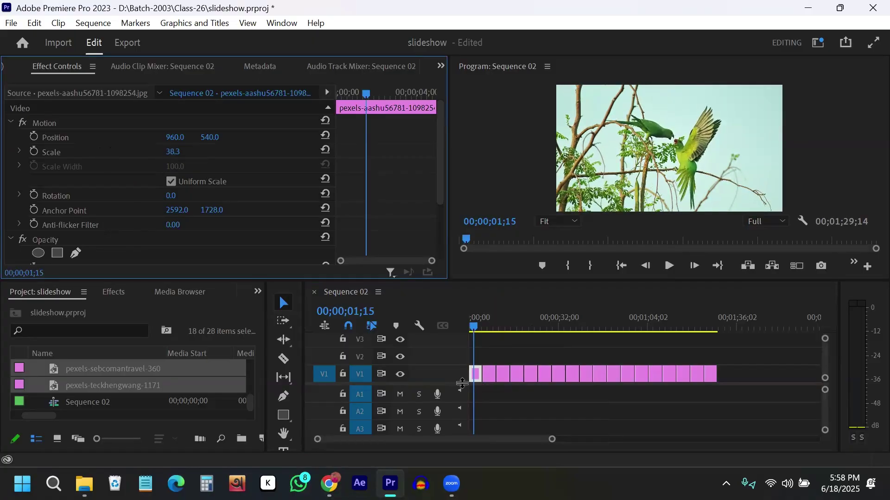
{"action": "left_click", "coordinate": [488, 326]}
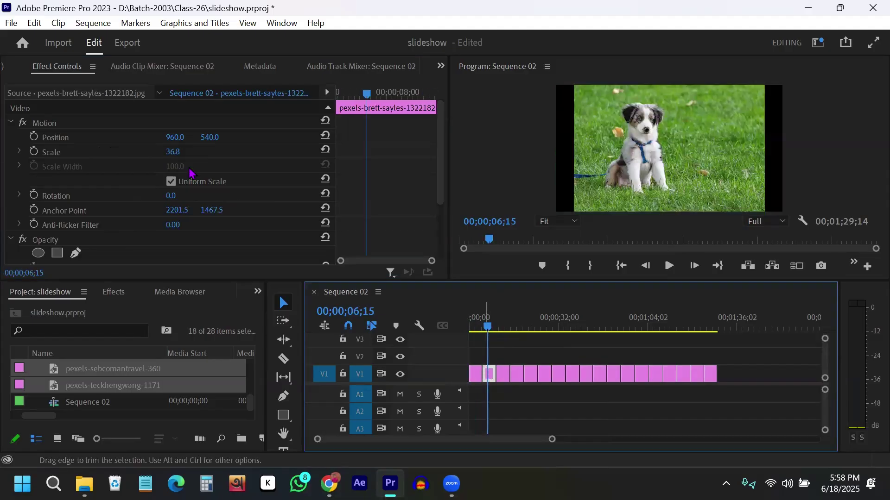
{"action": "left_click_drag", "start_coordinate": [173, 151], "coordinate": [184, 152]}
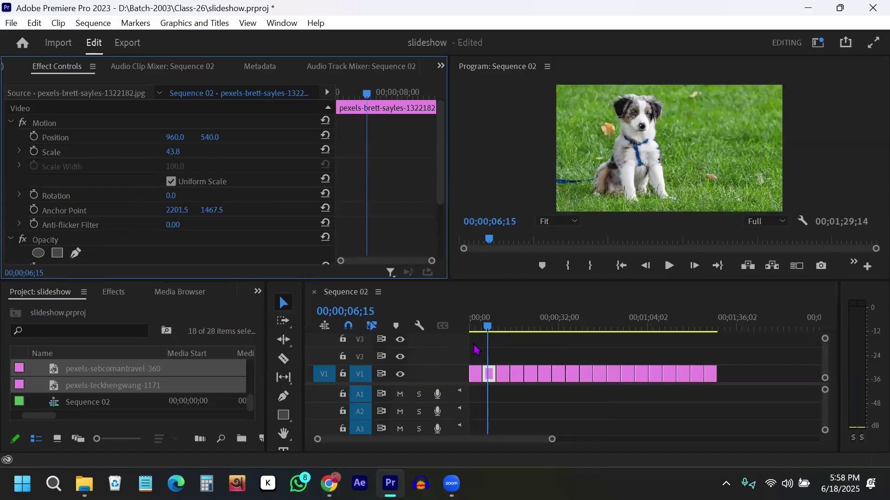
Step: Set the scale of the third image, with two puppies, to 36.8 and of the fourth, with the kitten, to 39.4
{"action": "left_click", "coordinate": [504, 330]}
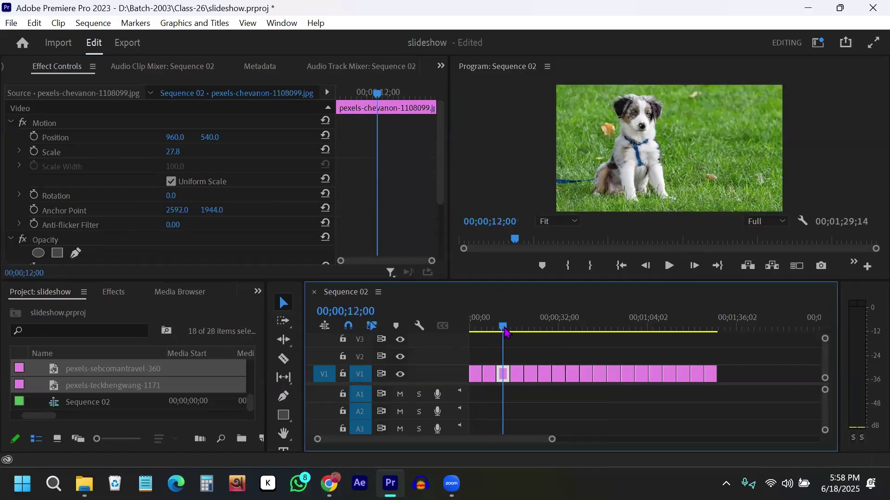
{"action": "left_click_drag", "start_coordinate": [171, 153], "coordinate": [185, 153]}
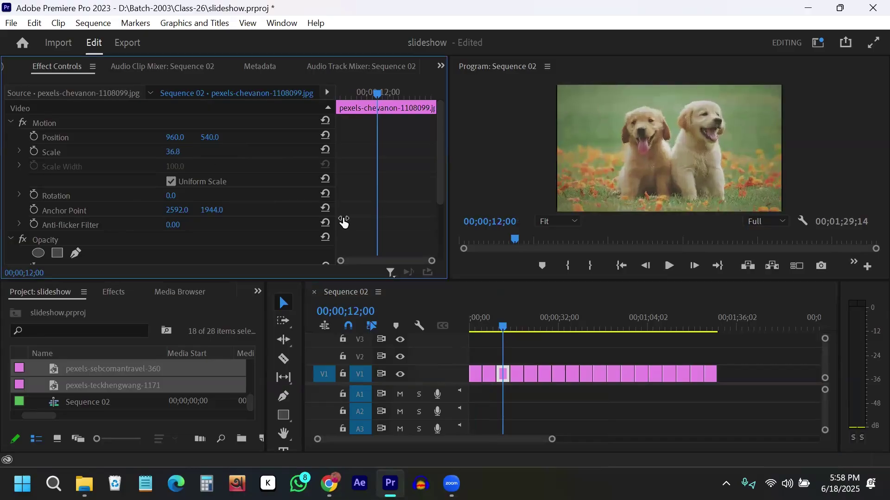
{"action": "left_click", "coordinate": [515, 330]}
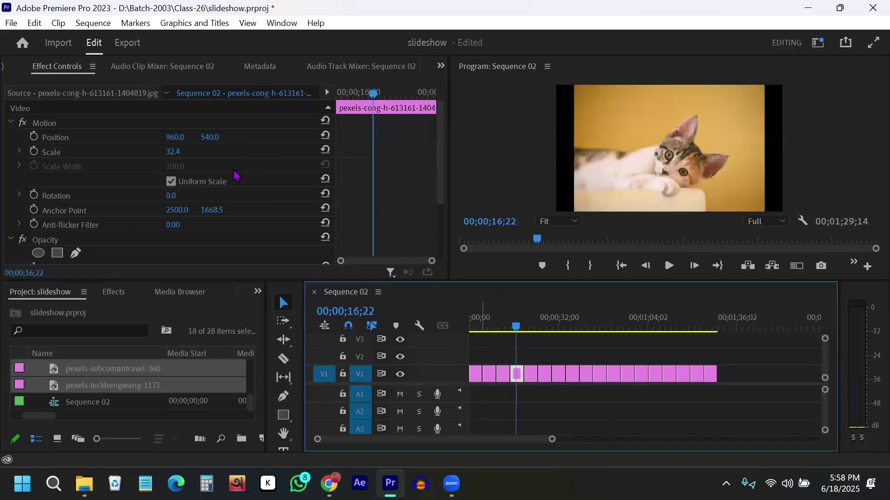
{"action": "left_click_drag", "start_coordinate": [169, 154], "coordinate": [172, 153]}
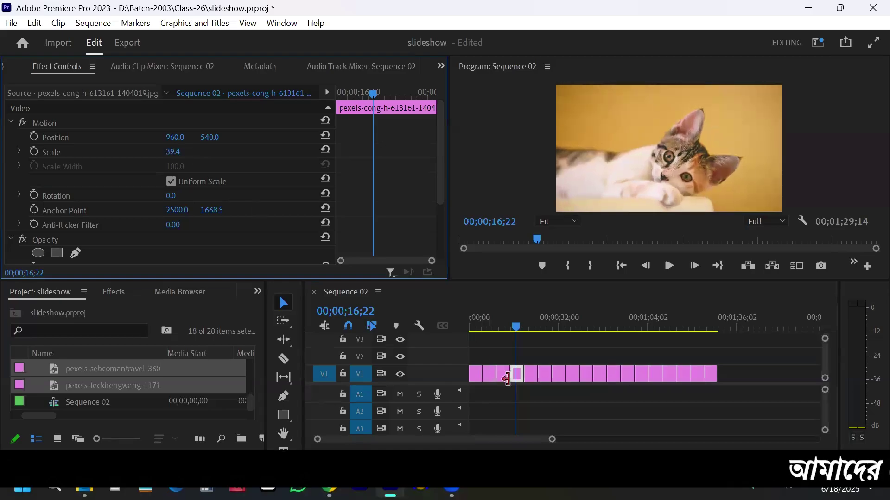
Step: Enlarge the fifth image, with the lizard, and each of the remaining images on track V1 until they fill the frame
{"action": "left_click", "coordinate": [530, 330]}
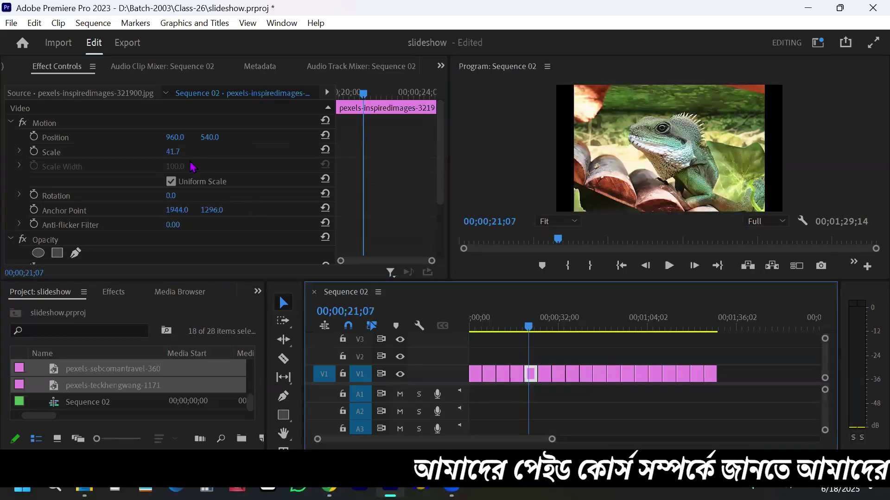
{"action": "left_click_drag", "start_coordinate": [172, 152], "coordinate": [177, 152]}
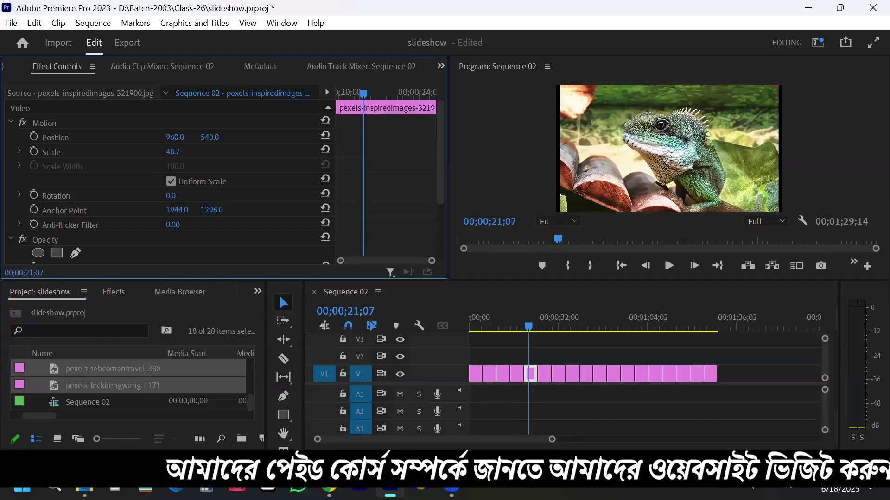
{"action": "key", "text": "Down"}
{"action": "key", "text": "Down"}
{"action": "key", "text": "Down"}
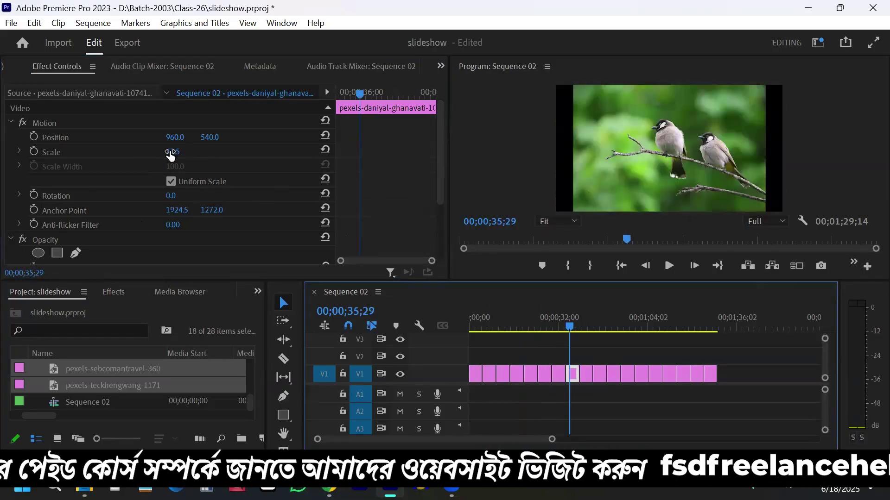
{"action": "key", "text": "Down"}
{"action": "key", "text": "Down"}
{"action": "key", "text": "Down"}
{"action": "key", "text": "Down"}
{"action": "key", "text": "Down"}
{"action": "key", "text": "Down"}
{"action": "key", "text": "Down"}
{"action": "key", "text": "Down"}
{"action": "key", "text": "Down"}
{"action": "key", "text": "Down"}
{"action": "key", "text": "Down"}
Step: Duplicate all the image clips on track V1 onto track V2, directly above the originals
{"action": "left_click", "coordinate": [528, 328]}
{"action": "left_click_drag", "start_coordinate": [528, 328], "coordinate": [481, 330]}
{"action": "left_click", "coordinate": [737, 379]}
{"action": "left_click_drag", "start_coordinate": [734, 373], "coordinate": [475, 362]}
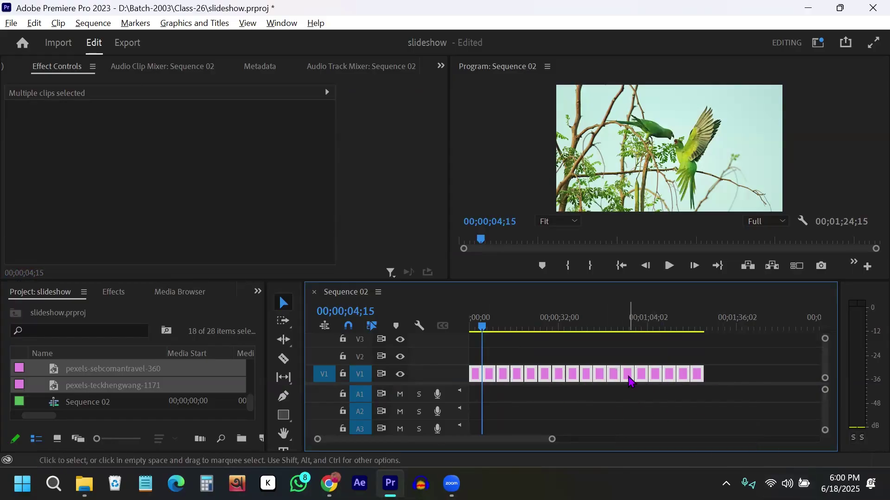
{"action": "left_click_drag", "start_coordinate": [630, 381], "coordinate": [649, 369]}
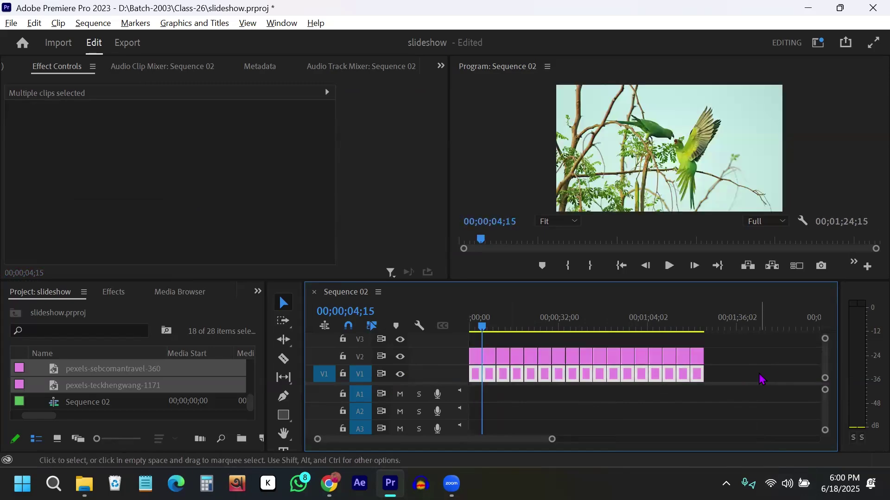
{"action": "left_click", "coordinate": [736, 377]}
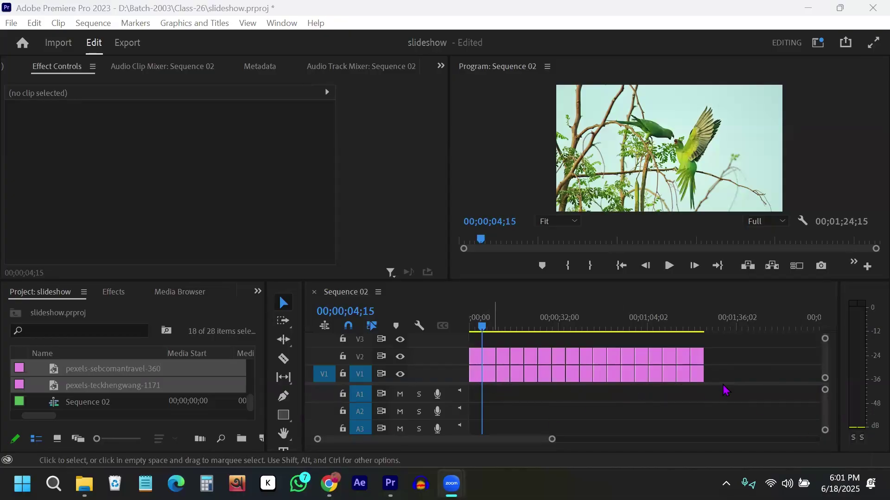
Step: Hide track V2 with all the clips on track V1 selected, and move the playhead to 00;00;03;00
{"action": "left_click_drag", "start_coordinate": [738, 385], "coordinate": [424, 390]}
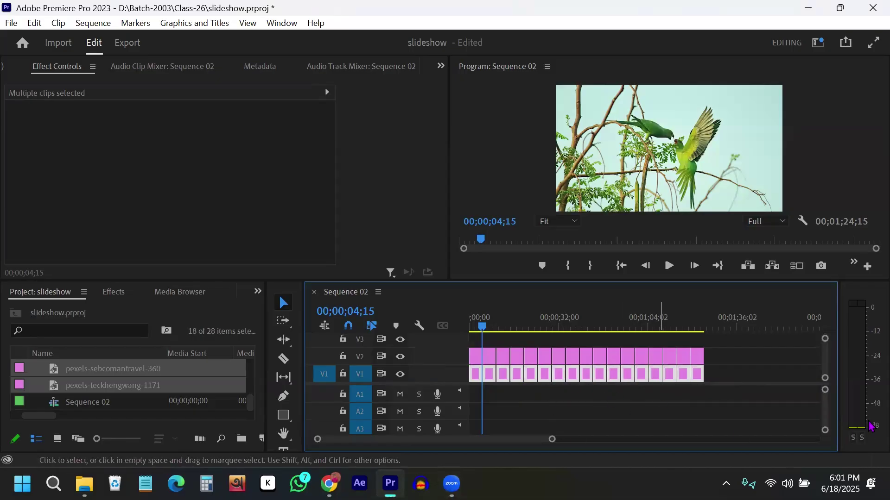
{"action": "left_click", "coordinate": [401, 357]}
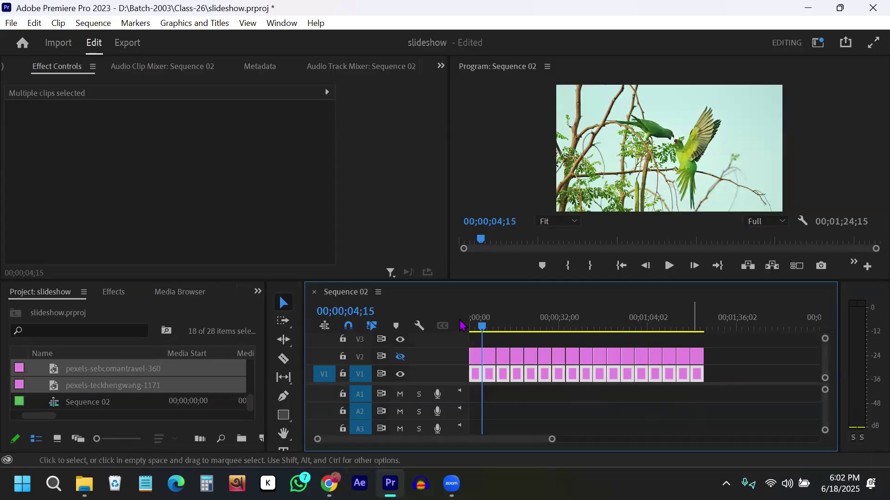
{"action": "left_click_drag", "start_coordinate": [486, 326], "coordinate": [475, 336]}
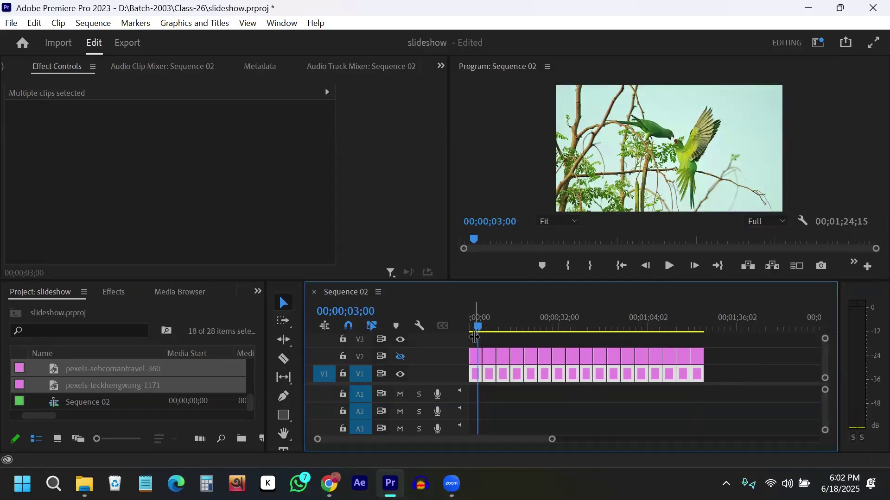
{"action": "key", "text": "equal"}
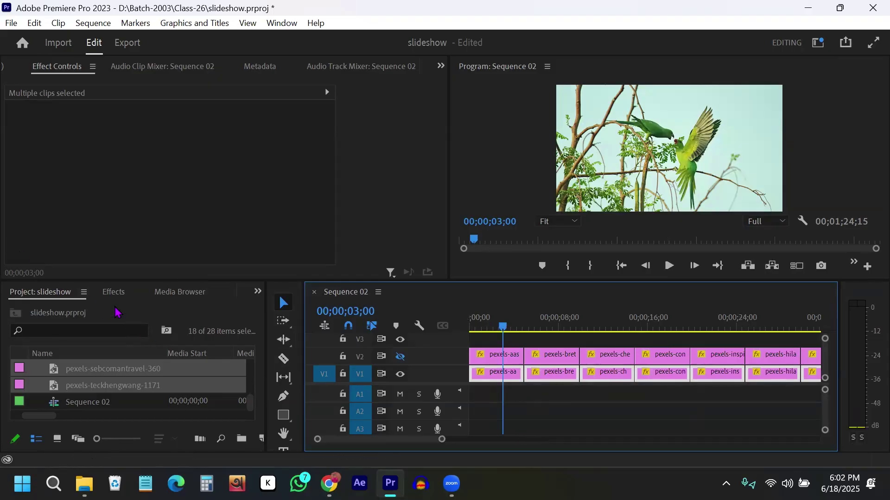
Step: Find the Gaussian Blur effect by searching for "blur" and apply it to all the selected clips on track V1
{"action": "left_click", "coordinate": [113, 293]}
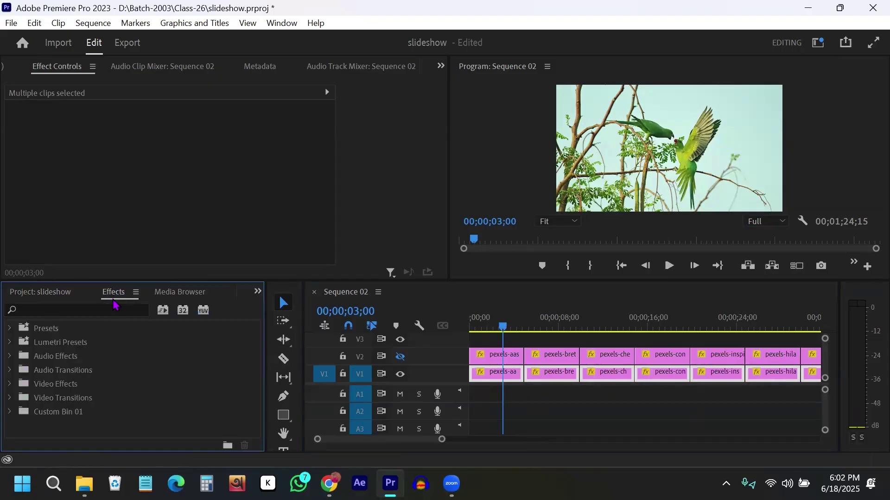
{"action": "left_click", "coordinate": [59, 311]}
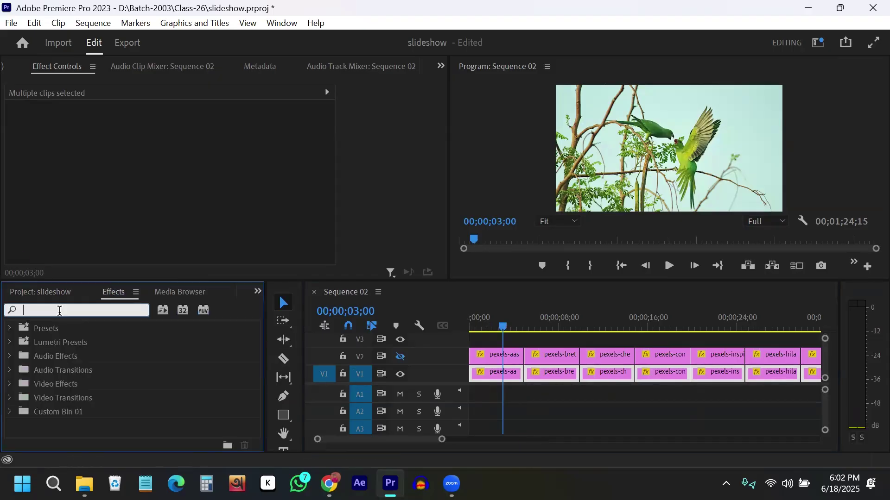
{"action": "type", "text": "blur"}
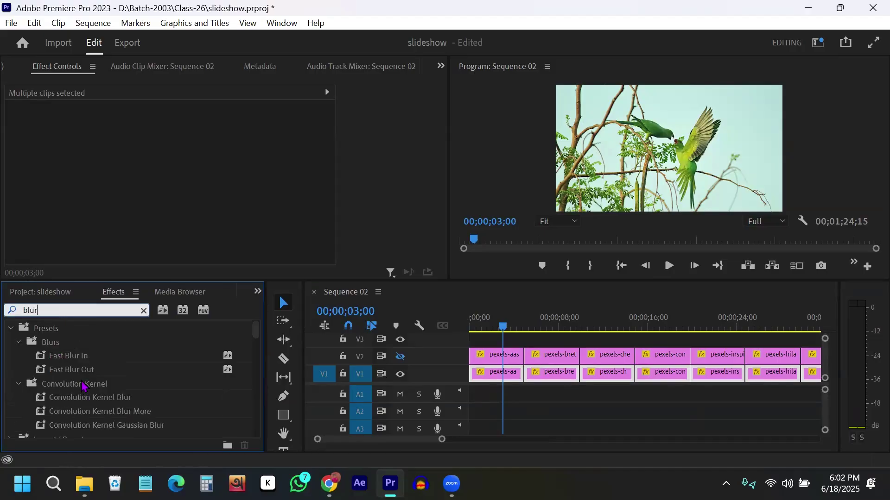
{"action": "scroll", "coordinate": [83, 386], "scroll_direction": "down", "scroll_amount": 5}
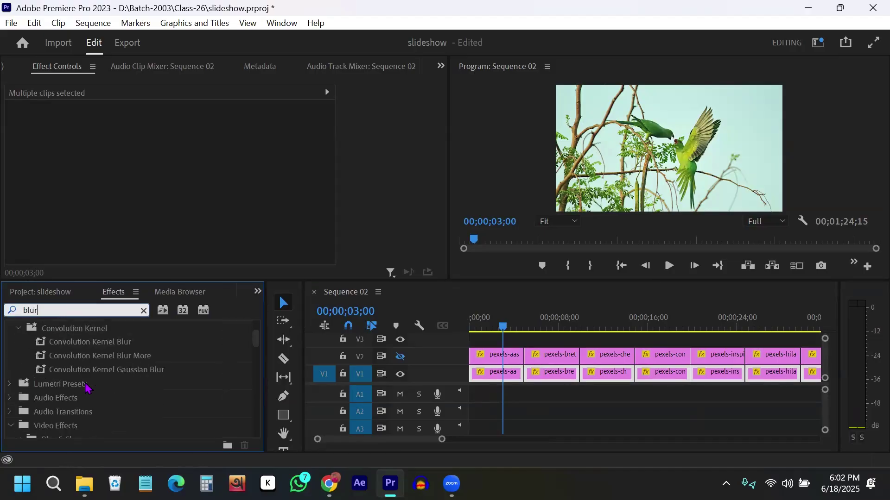
{"action": "scroll", "coordinate": [66, 422], "scroll_direction": "down", "scroll_amount": 2}
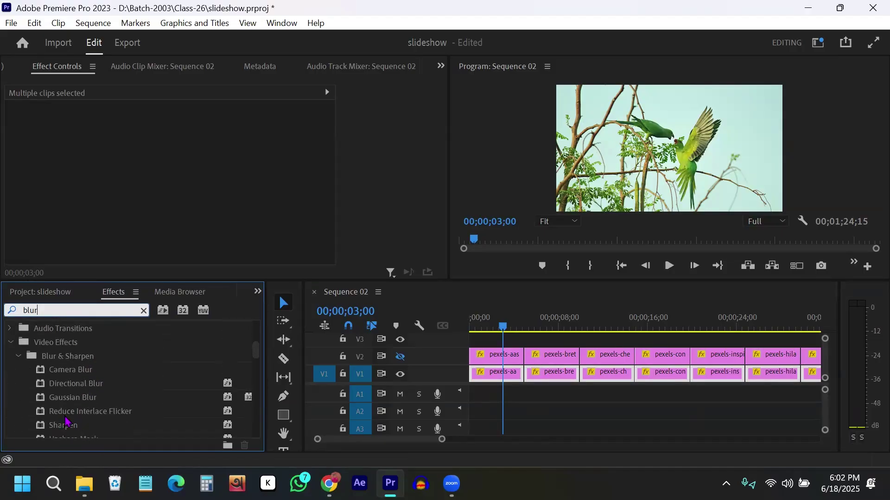
{"action": "left_click", "coordinate": [114, 399]}
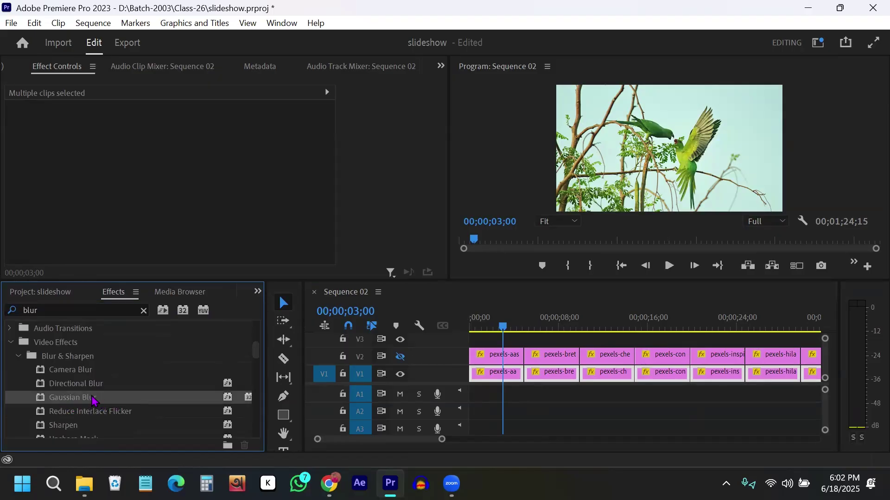
{"action": "left_click_drag", "start_coordinate": [82, 404], "coordinate": [501, 377]}
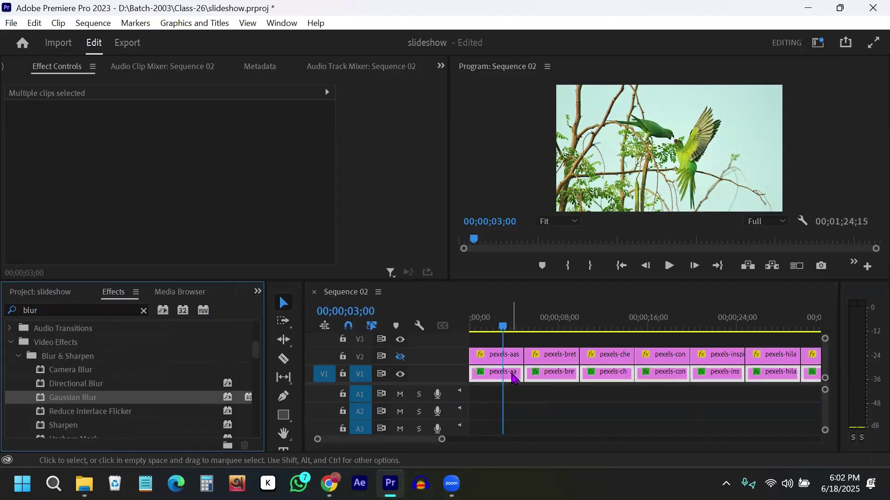
{"action": "left_click", "coordinate": [533, 401]}
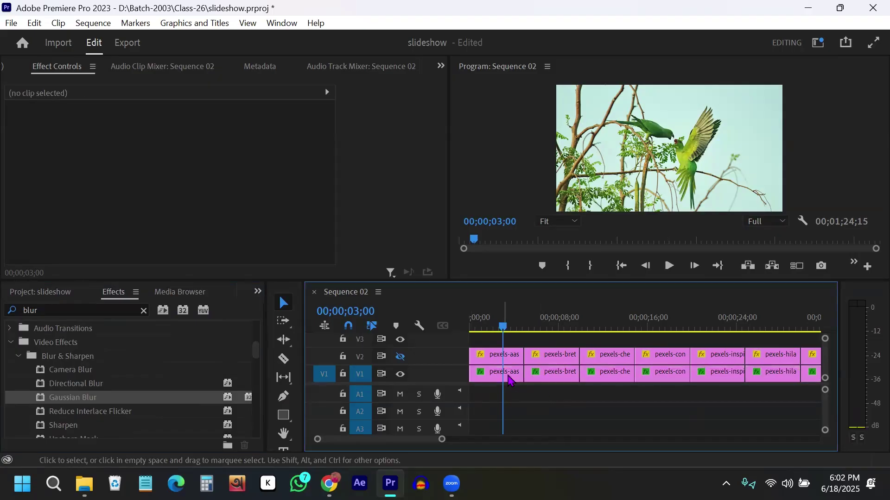
Step: Set the Gaussian Blur blurriness of the first clip on track V1, the parrot image, to 456
{"action": "left_click", "coordinate": [511, 377]}
{"action": "scroll", "coordinate": [147, 194], "scroll_direction": "down", "scroll_amount": 3}
{"action": "scroll", "coordinate": [147, 194], "scroll_direction": "down", "scroll_amount": 4}
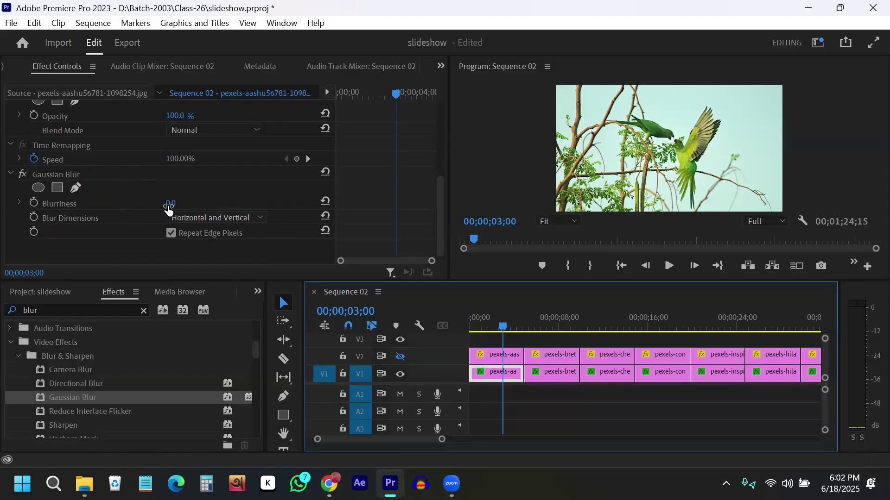
{"action": "left_click_drag", "start_coordinate": [171, 203], "coordinate": [403, 203]}
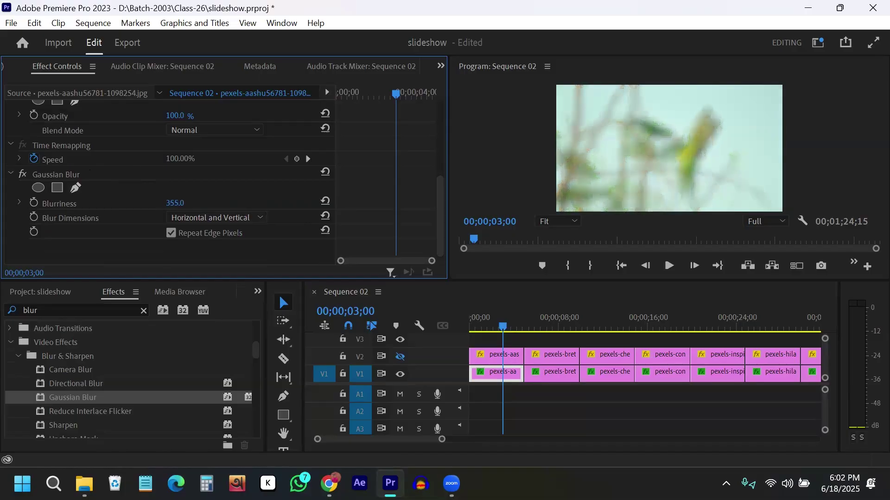
{"action": "left_click_drag", "start_coordinate": [501, 203], "coordinate": [548, 203]}
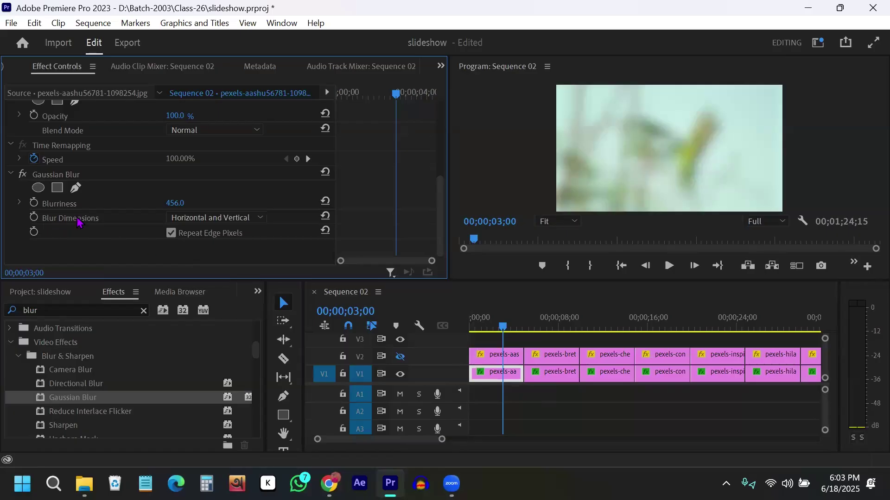
Step: Copy the Gaussian Blur effect from the first clip on track V1
{"action": "left_click", "coordinate": [509, 378]}
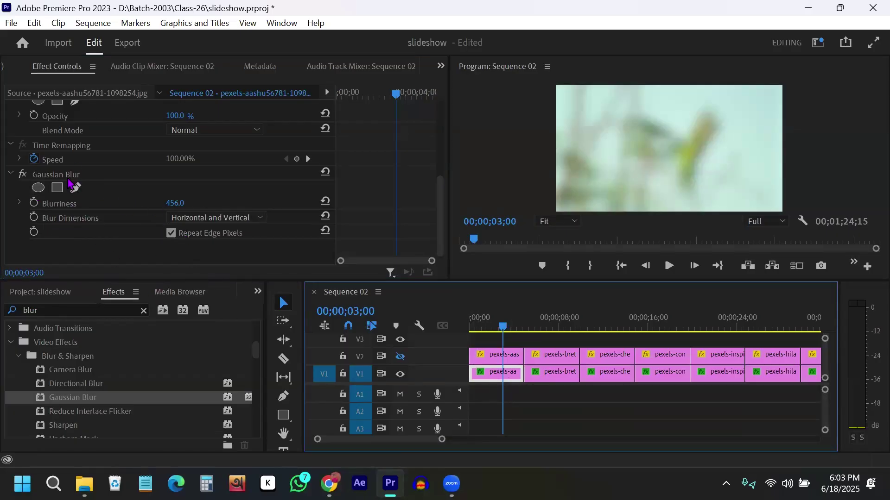
{"action": "left_click", "coordinate": [53, 178]}
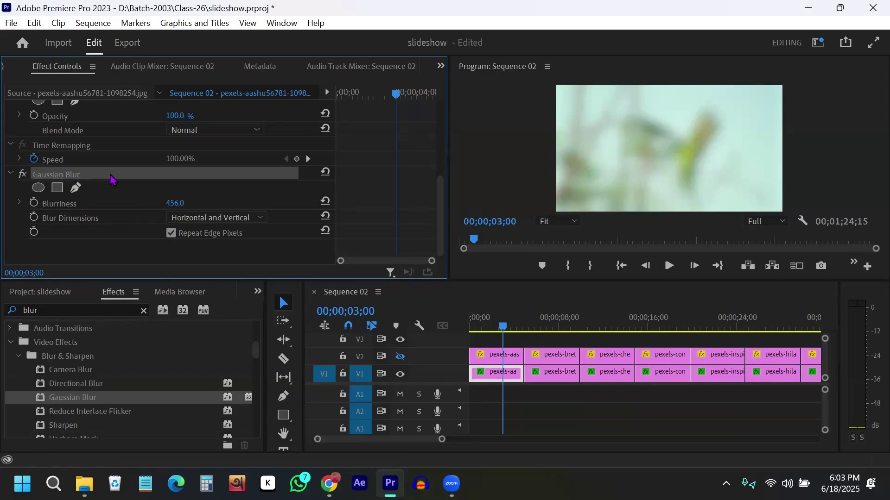
{"action": "right_click", "coordinate": [72, 180]}
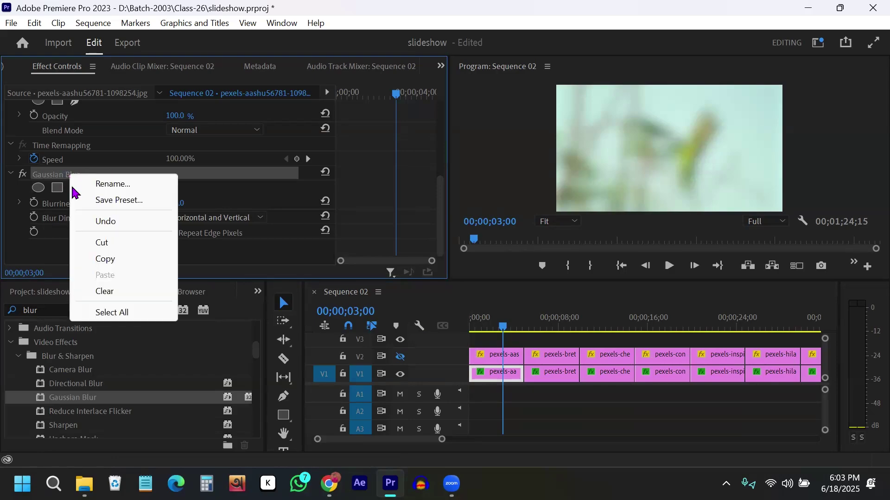
{"action": "left_click", "coordinate": [107, 265]}
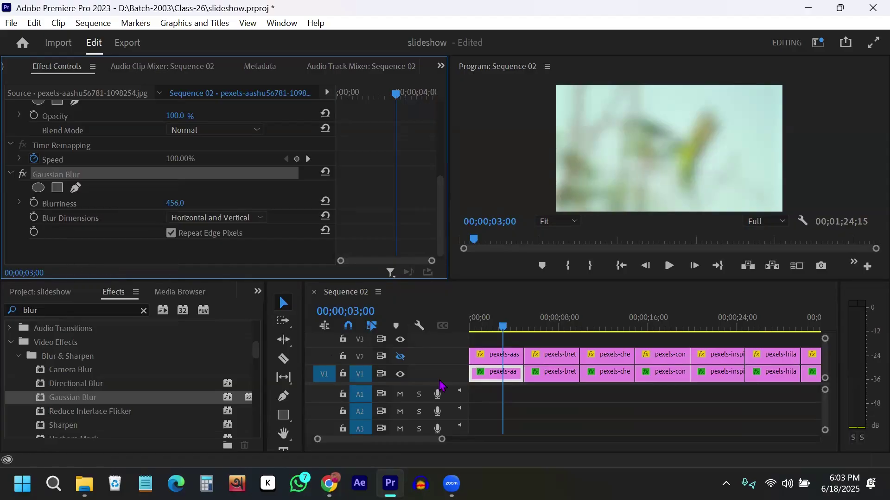
Step: Paste the copied Gaussian Blur onto all the other clips on track V1 and check the blur at several points
{"action": "scroll", "coordinate": [518, 401], "scroll_direction": "down", "scroll_amount": 2}
{"action": "left_click", "coordinate": [558, 413]}
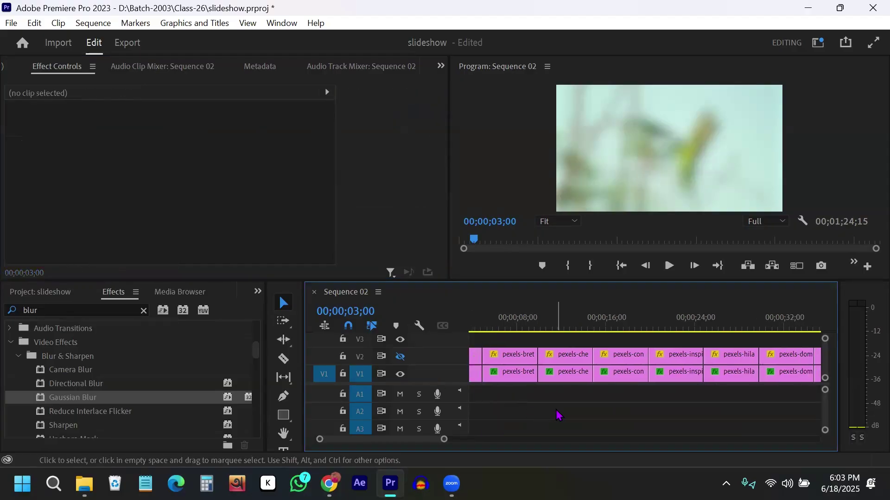
{"action": "key", "text": "minus"}
{"action": "key", "text": "minus"}
{"action": "left_click_drag", "start_coordinate": [727, 379], "coordinate": [493, 374]}
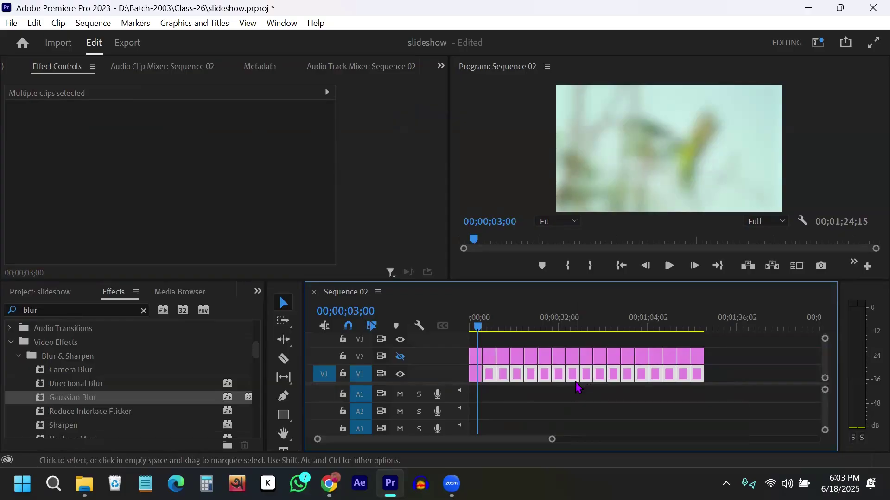
{"action": "left_click", "coordinate": [511, 329]}
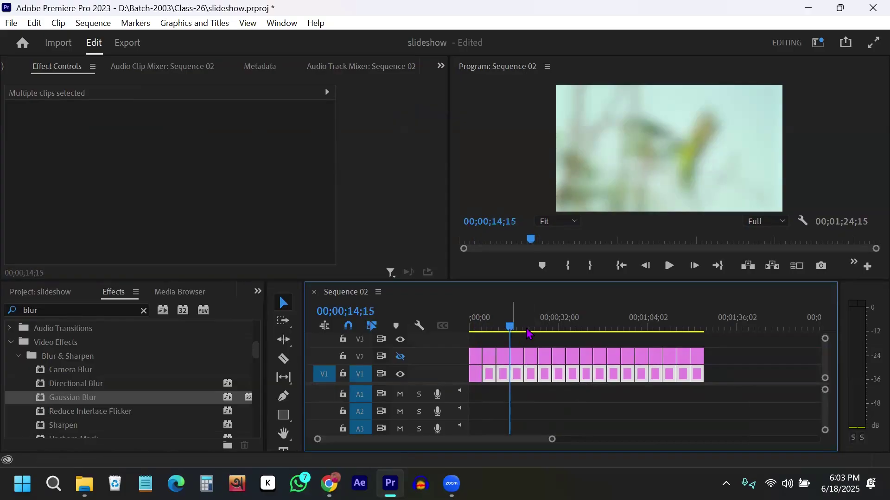
{"action": "left_click", "coordinate": [533, 330]}
{"action": "left_click", "coordinate": [574, 330]}
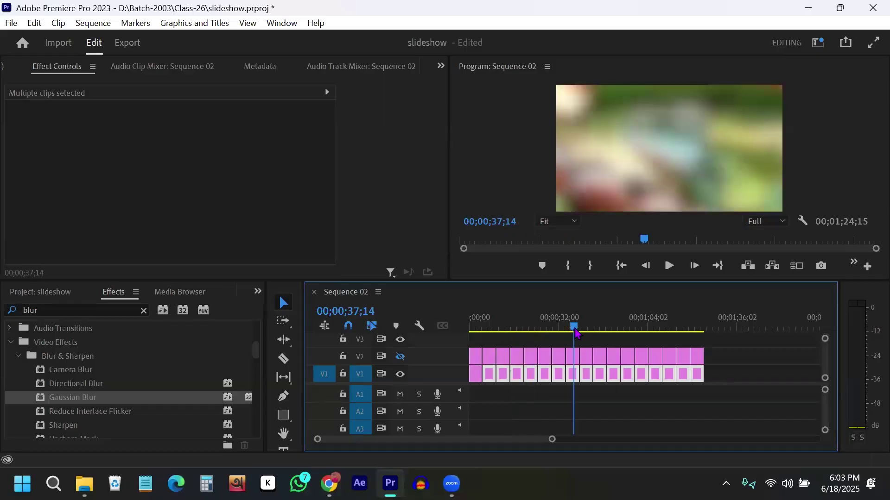
{"action": "left_click", "coordinate": [611, 330]}
{"action": "left_click", "coordinate": [637, 330]}
{"action": "left_click", "coordinate": [755, 373]}
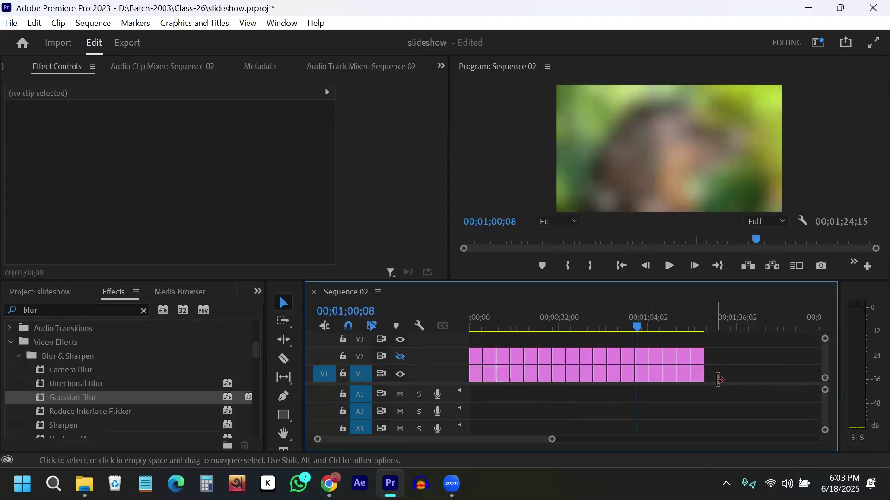
Step: Make track V2 visible again above the blurred clips
{"action": "left_click_drag", "start_coordinate": [740, 376], "coordinate": [473, 382]}
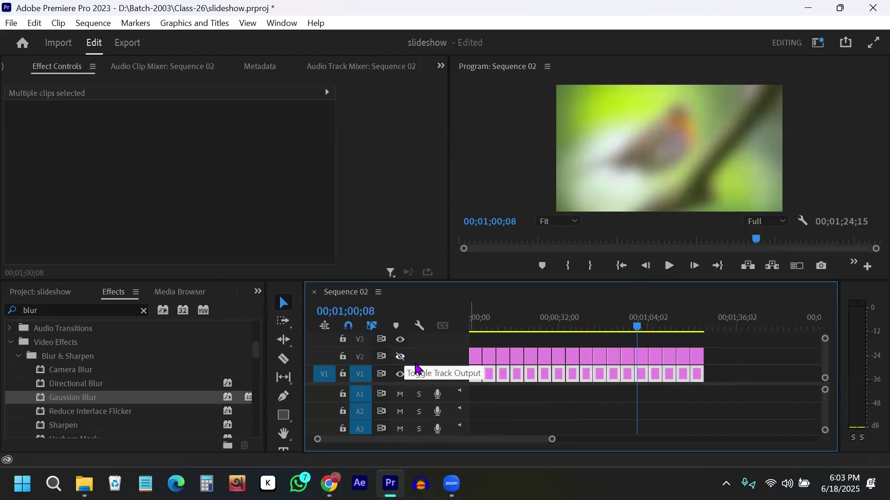
{"action": "left_click", "coordinate": [401, 358]}
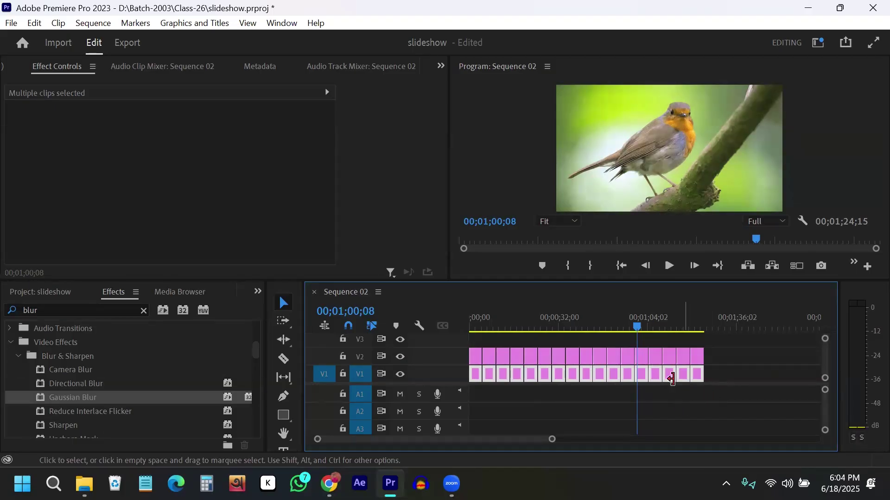
Step: Scale the first clip on track V2, the parrot image, down to 21.3 so the blurred copy shows around it
{"action": "left_click_drag", "start_coordinate": [489, 326], "coordinate": [477, 357]}
{"action": "left_click", "coordinate": [478, 357]}
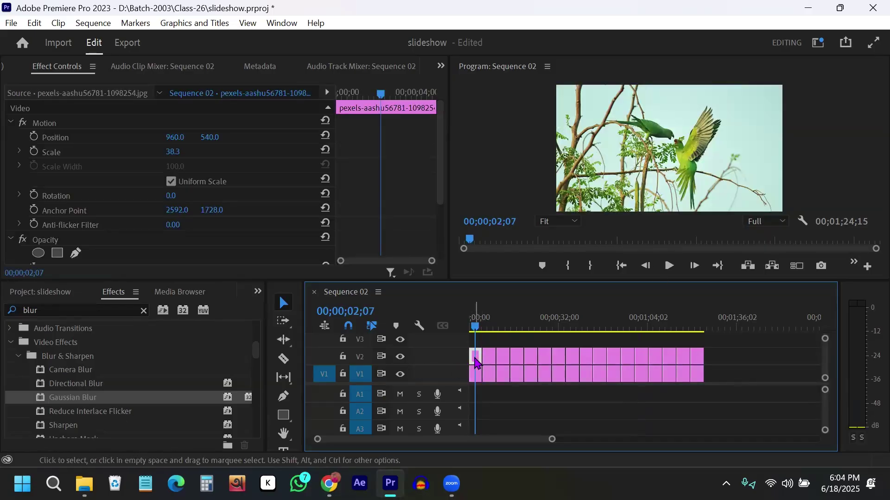
{"action": "key", "text": "equal"}
{"action": "key", "text": "equal"}
{"action": "key", "text": "equal"}
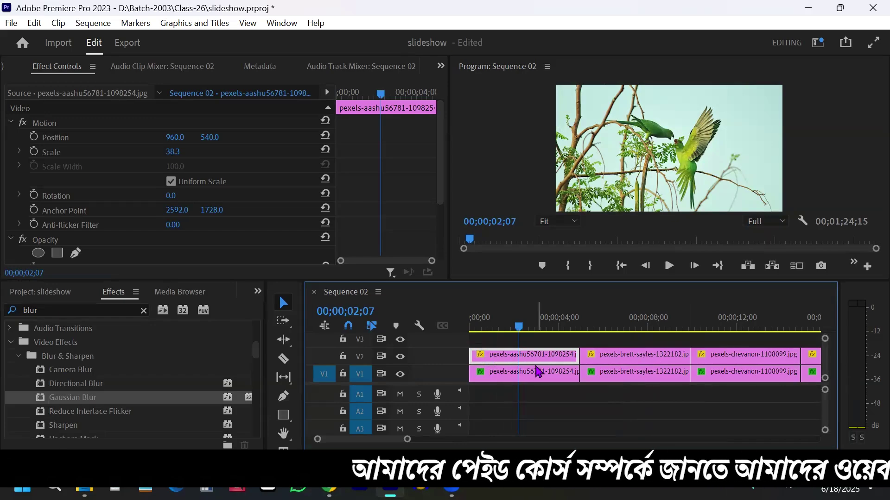
{"action": "left_click", "coordinate": [486, 326]}
{"action": "mouse_move", "coordinate": [486, 326]}
{"action": "left_mouse_down"}
{"action": "mouse_move", "coordinate": [496, 327]}
{"action": "mouse_move", "coordinate": [476, 338]}
{"action": "left_mouse_up"}
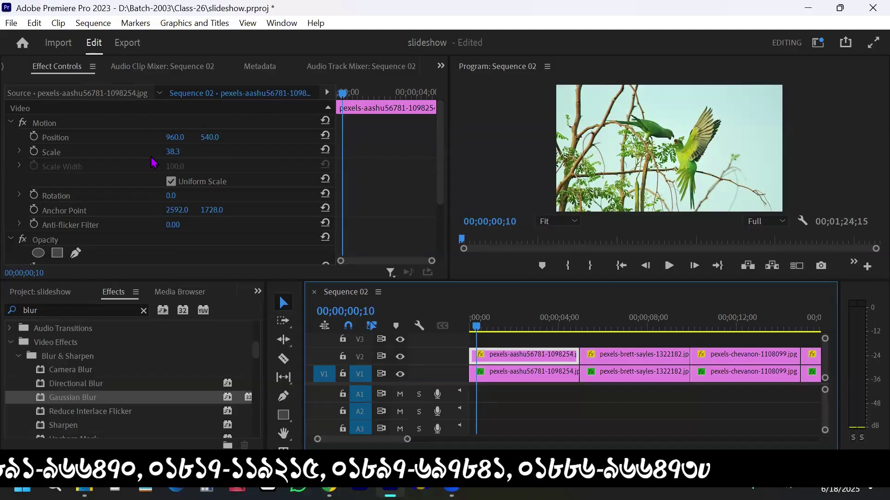
{"action": "left_click", "coordinate": [173, 151]}
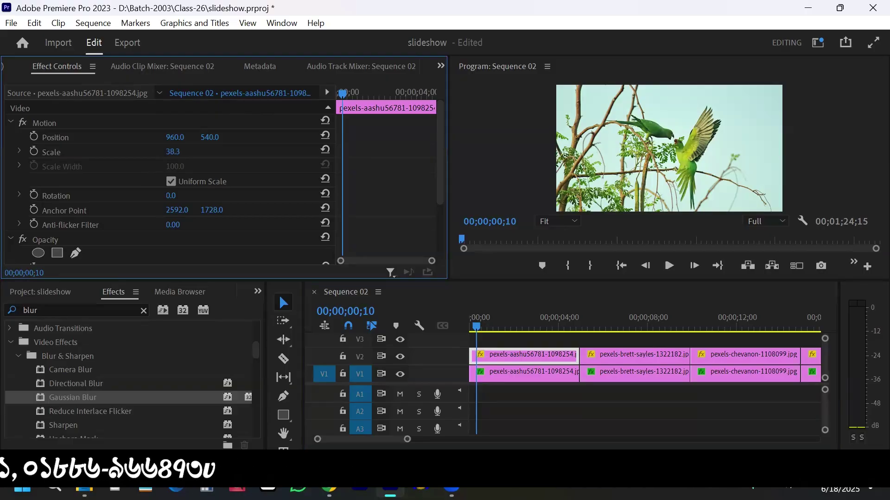
{"action": "left_click_drag", "start_coordinate": [173, 151], "coordinate": [193, 152]}
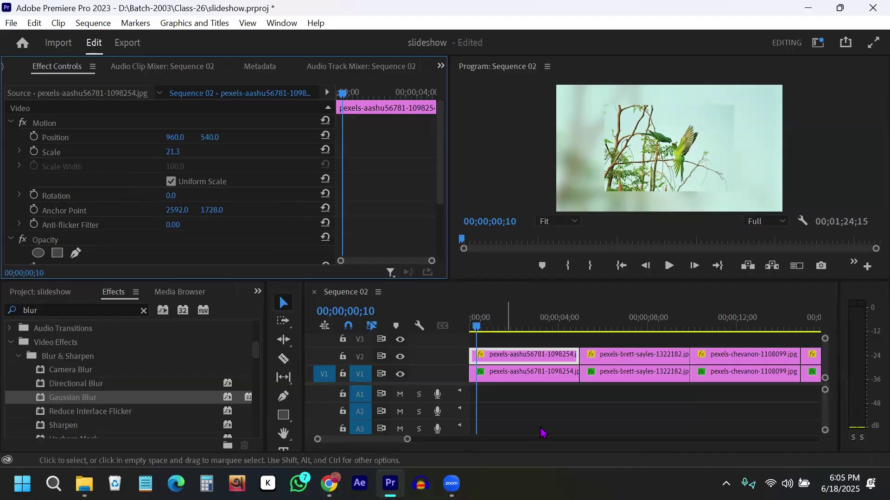
Step: Keyframe the scale of the parrot clip on V2 from 21.3 at 00;00;00;03 to 29.3 at 00;00;04;20
{"action": "mouse_move", "coordinate": [479, 330]}
{"action": "left_mouse_down"}
{"action": "mouse_move", "coordinate": [475, 342]}
{"action": "mouse_move", "coordinate": [472, 330]}
{"action": "left_mouse_up"}
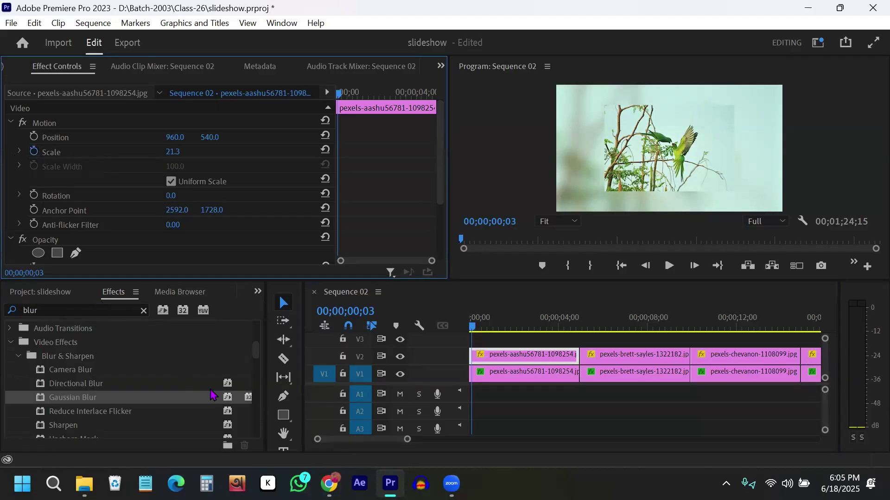
{"action": "left_click", "coordinate": [32, 153]}
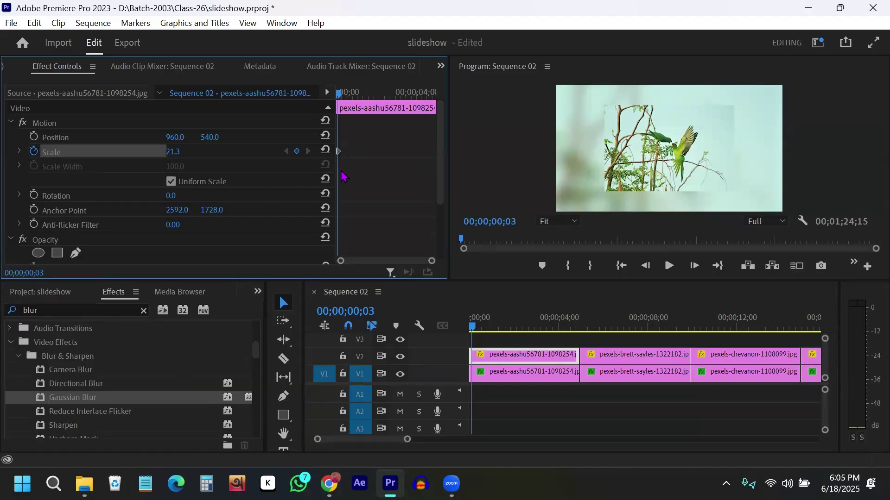
{"action": "left_click_drag", "start_coordinate": [556, 329], "coordinate": [573, 331]}
{"action": "mouse_move", "coordinate": [173, 151]}
{"action": "left_mouse_down"}
{"action": "mouse_move", "coordinate": [160, 151]}
{"action": "mouse_move", "coordinate": [185, 153]}
{"action": "left_mouse_up"}
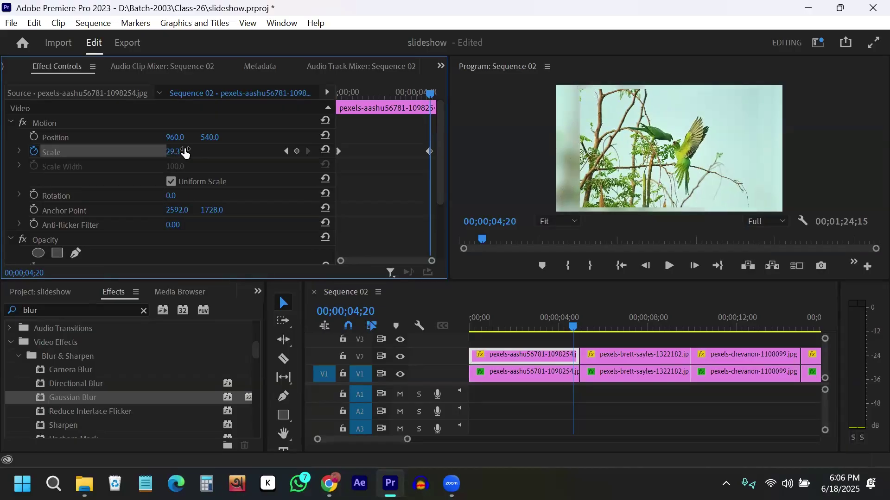
Step: Play the sequence from the start to check the parrot clip's zoom animation
{"action": "left_click", "coordinate": [472, 330]}
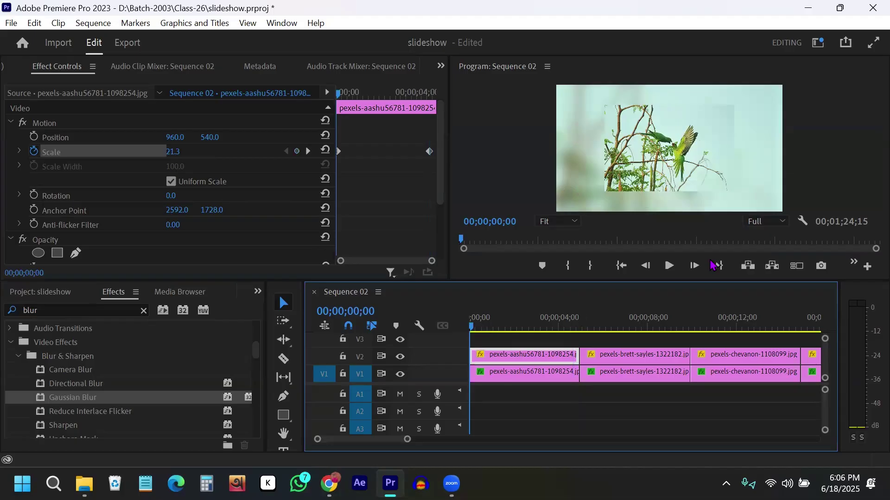
{"action": "left_click", "coordinate": [670, 271]}
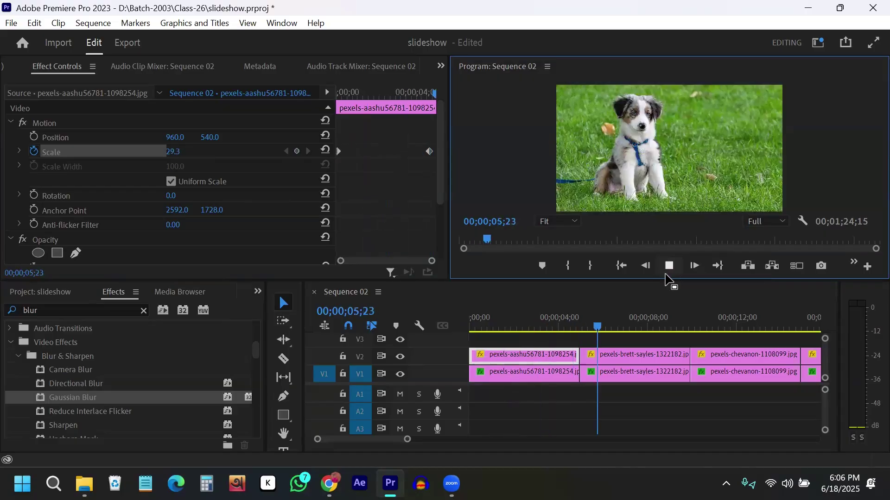
{"action": "left_click", "coordinate": [512, 328]}
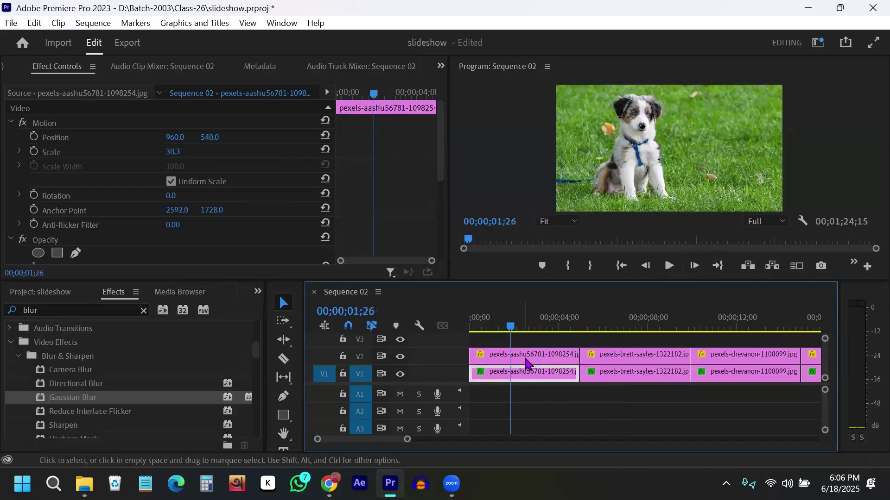
Step: Copy the Motion settings with the scale keyframes from the first clip on track V2
{"action": "left_click", "coordinate": [557, 364]}
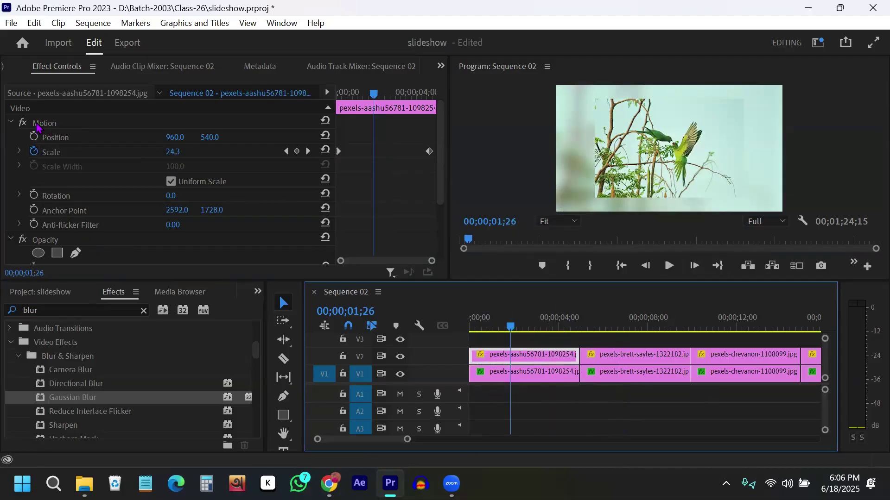
{"action": "left_click", "coordinate": [54, 126]}
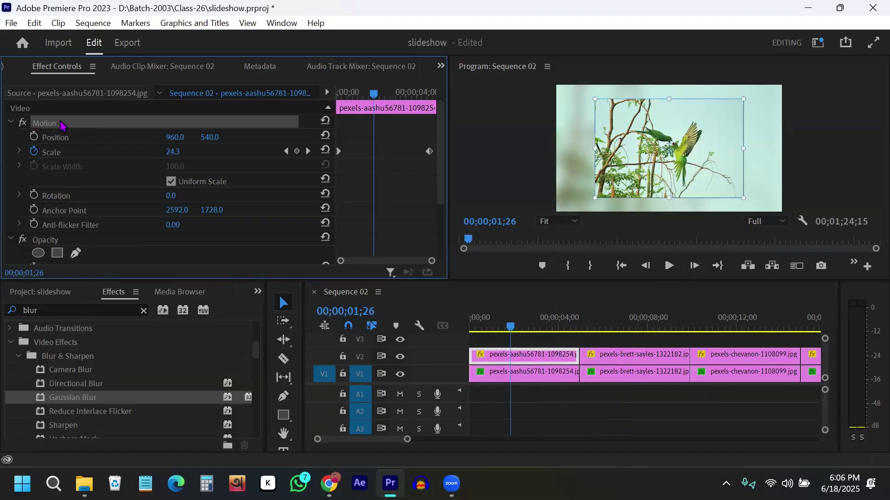
{"action": "right_click", "coordinate": [60, 127]}
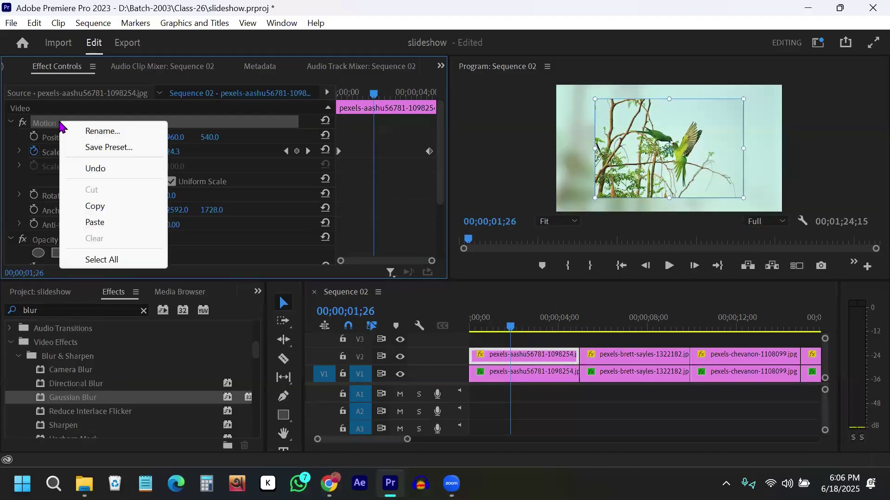
{"action": "left_click", "coordinate": [111, 212]}
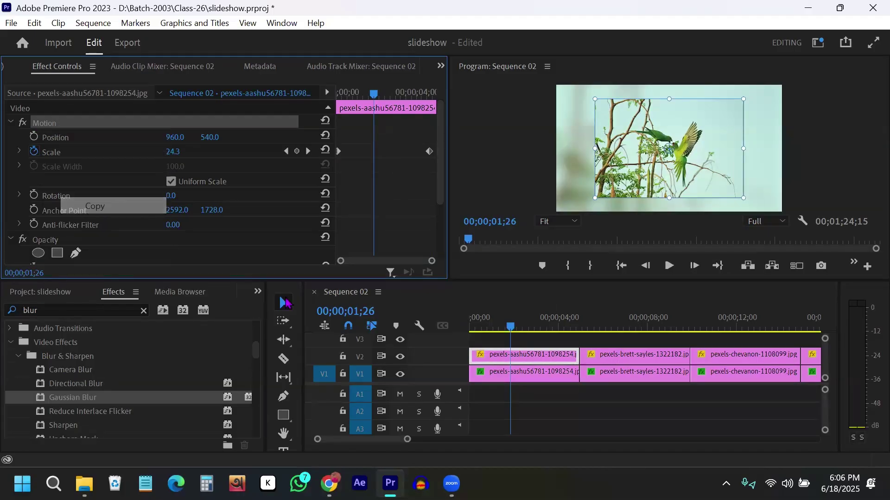
Step: Paste the copied Motion settings onto all the other clips on track V2
{"action": "scroll", "coordinate": [635, 412], "scroll_direction": "down", "scroll_amount": 3}
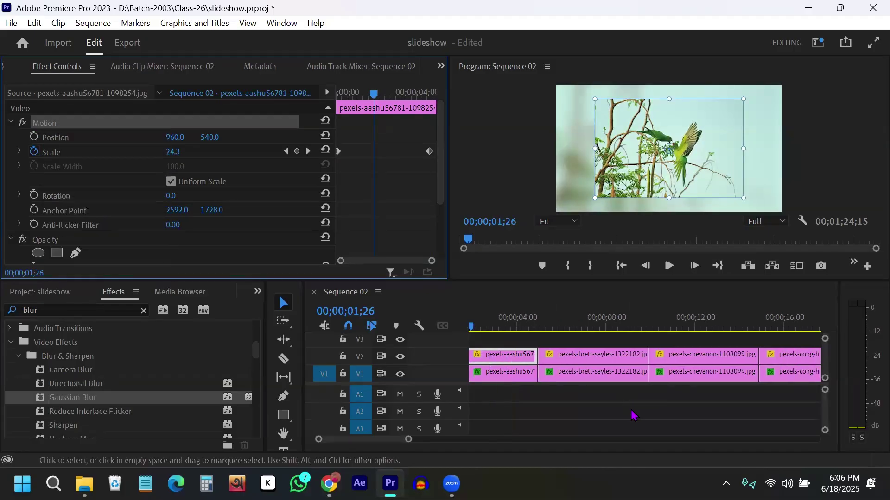
{"action": "left_click", "coordinate": [614, 427]}
{"action": "scroll", "coordinate": [617, 426], "scroll_direction": "down", "scroll_amount": 3}
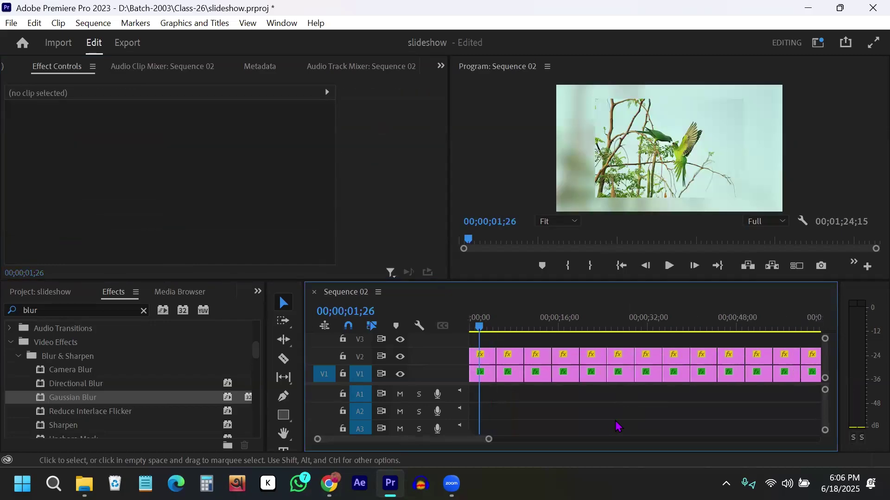
{"action": "scroll", "coordinate": [617, 426], "scroll_direction": "down", "scroll_amount": 3}
{"action": "scroll", "coordinate": [593, 419], "scroll_direction": "up", "scroll_amount": 2}
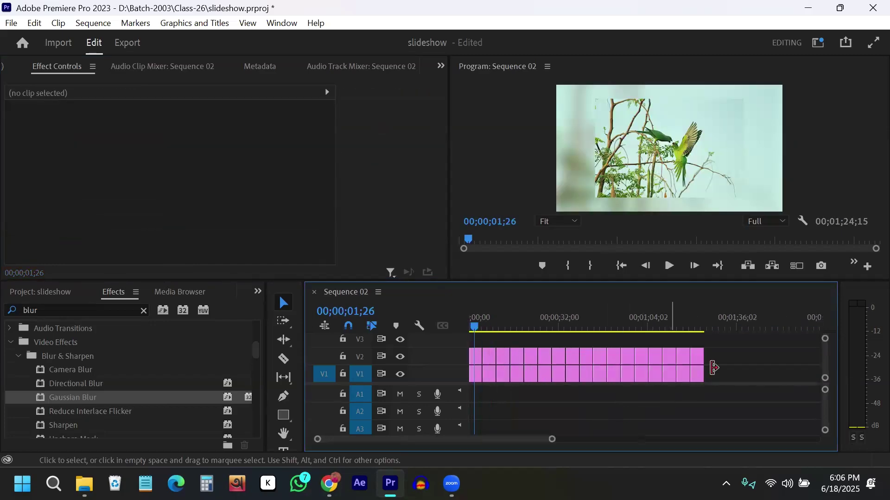
{"action": "left_click_drag", "start_coordinate": [735, 351], "coordinate": [482, 349]}
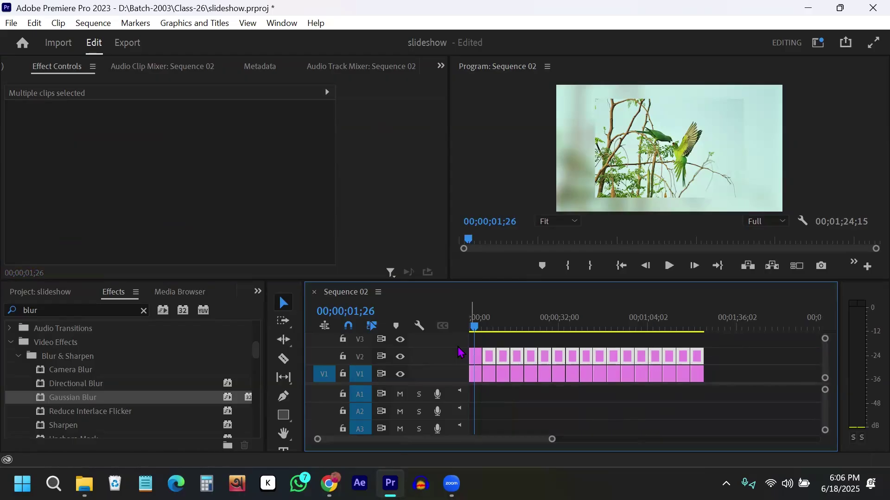
Step: Play the slideshow from the third image onward to check the pasted zoom animation
{"action": "left_click", "coordinate": [502, 329]}
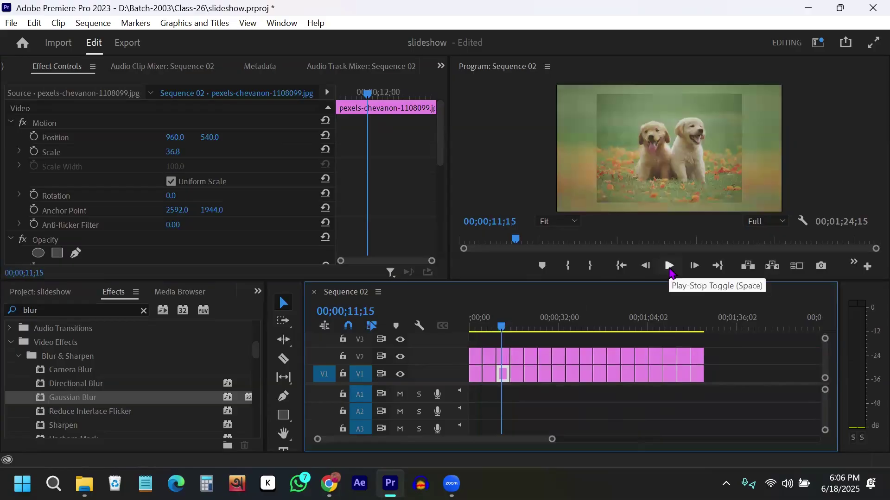
{"action": "left_click", "coordinate": [669, 266]}
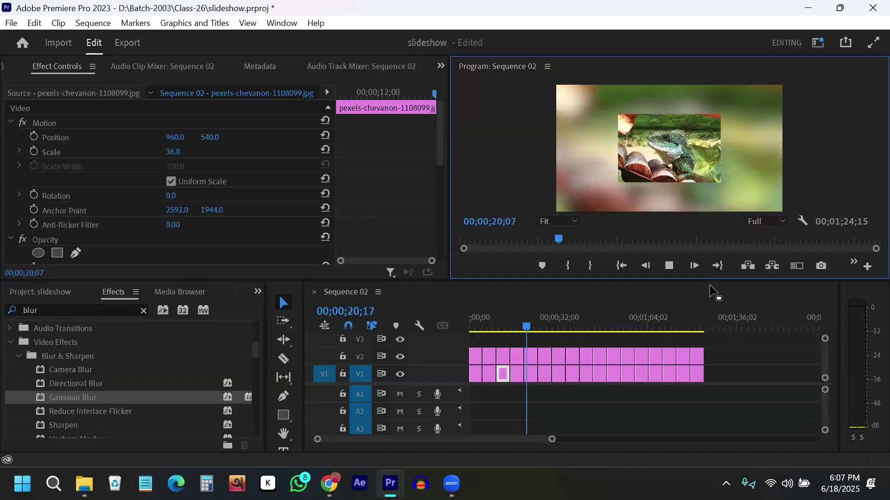
{"action": "left_click", "coordinate": [538, 327]}
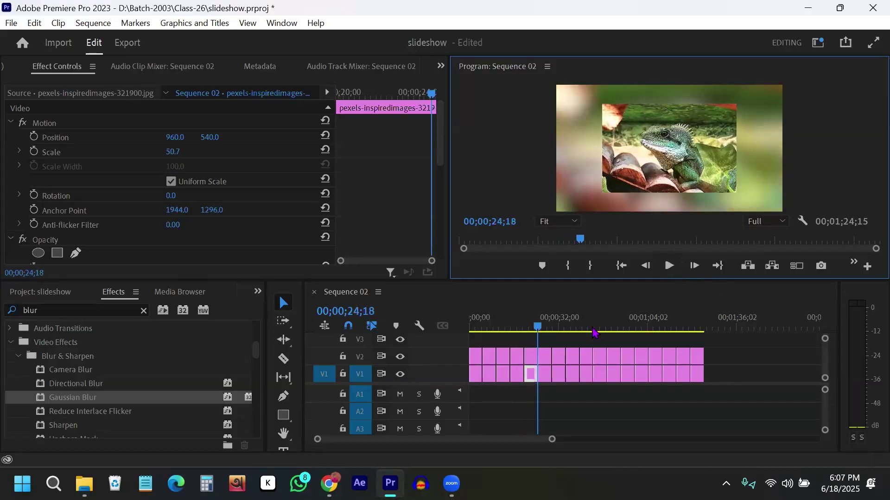
Step: Search the effects for "shadow" and apply Radial Shadow to the first clip on track V2
{"action": "left_click", "coordinate": [473, 329]}
{"action": "left_click_drag", "start_coordinate": [474, 329], "coordinate": [475, 363]}
{"action": "left_click", "coordinate": [476, 362]}
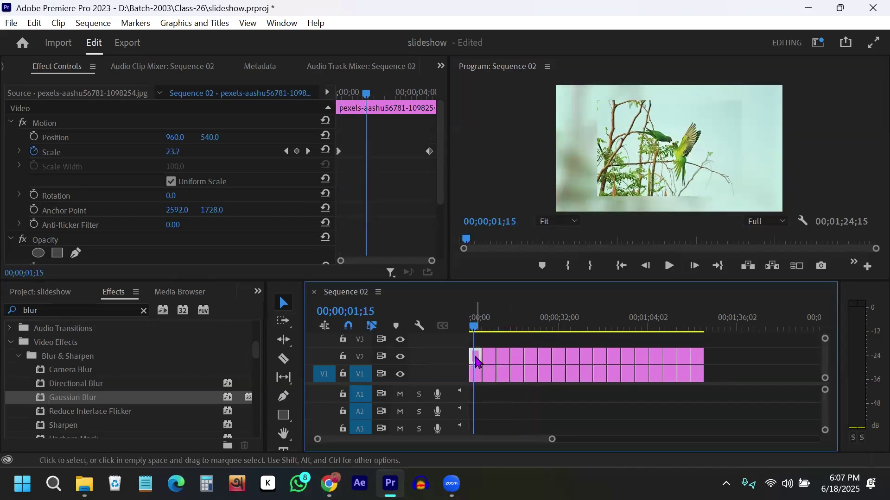
{"action": "key", "text": "equal"}
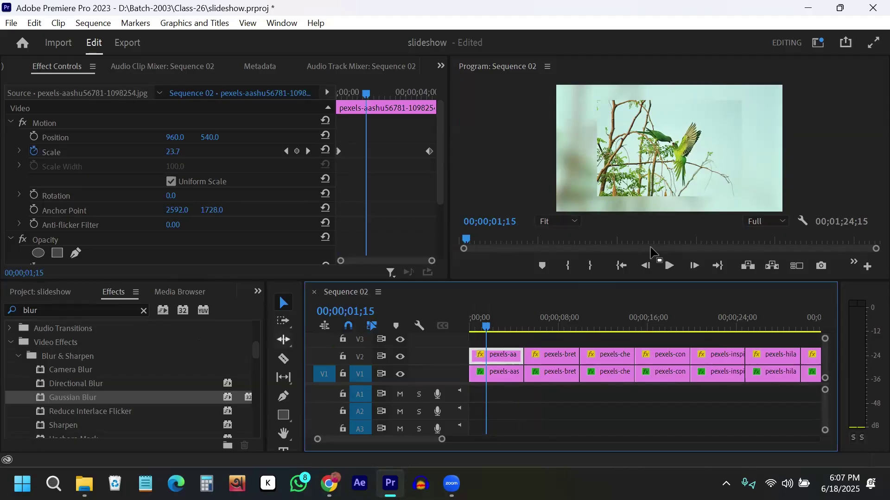
{"action": "left_click", "coordinate": [111, 296]}
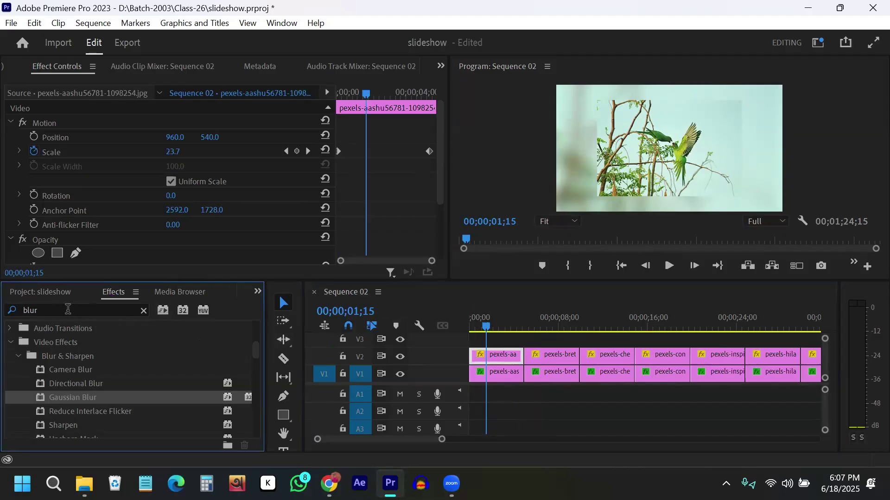
{"action": "left_click", "coordinate": [144, 311]}
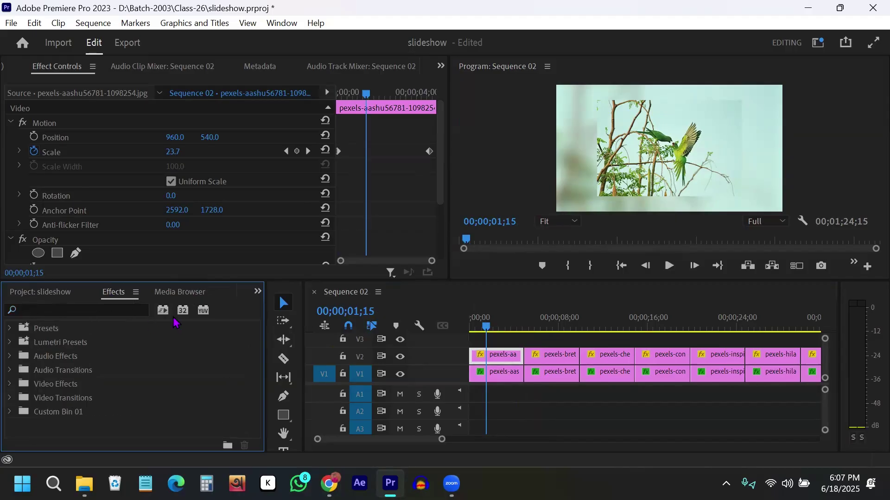
{"action": "left_click", "coordinate": [67, 306]}
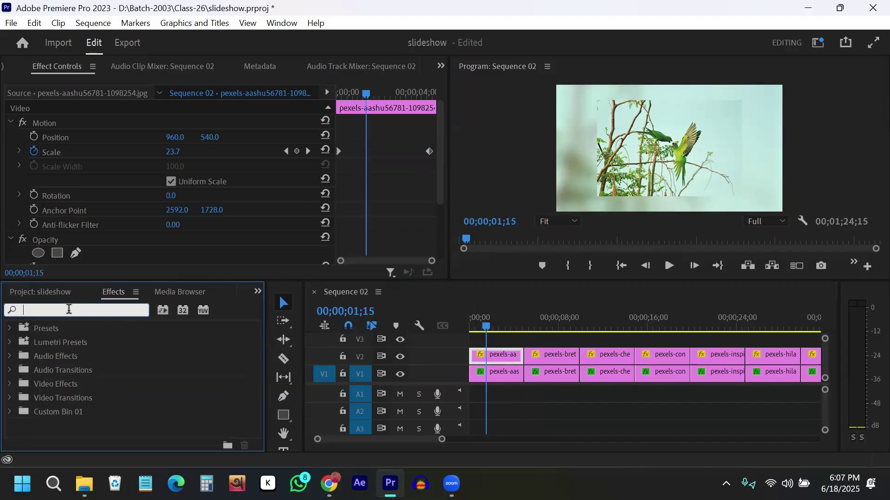
{"action": "type", "text": "shadow"}
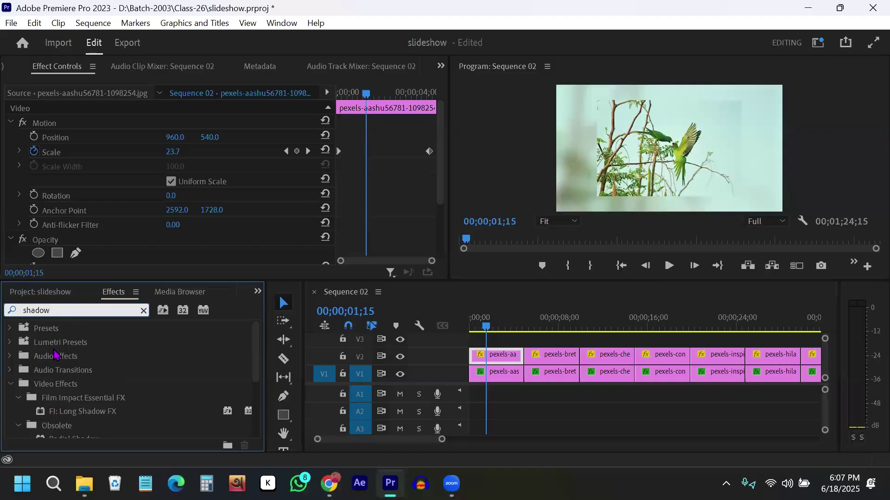
{"action": "scroll", "coordinate": [85, 377], "scroll_direction": "down", "scroll_amount": 3}
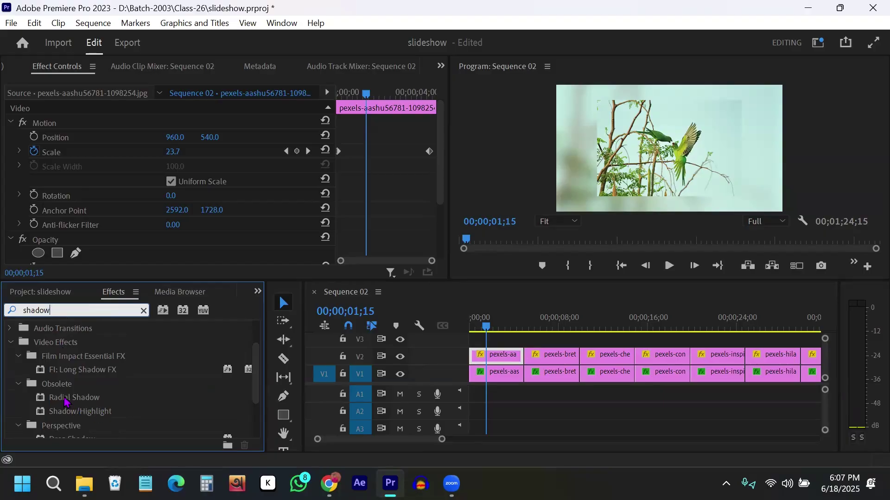
{"action": "left_click", "coordinate": [66, 401]}
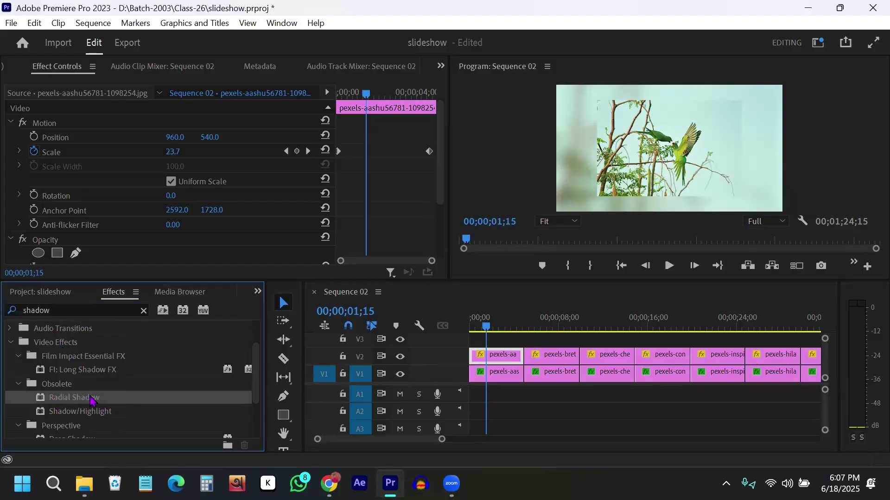
{"action": "left_click_drag", "start_coordinate": [80, 401], "coordinate": [499, 361]}
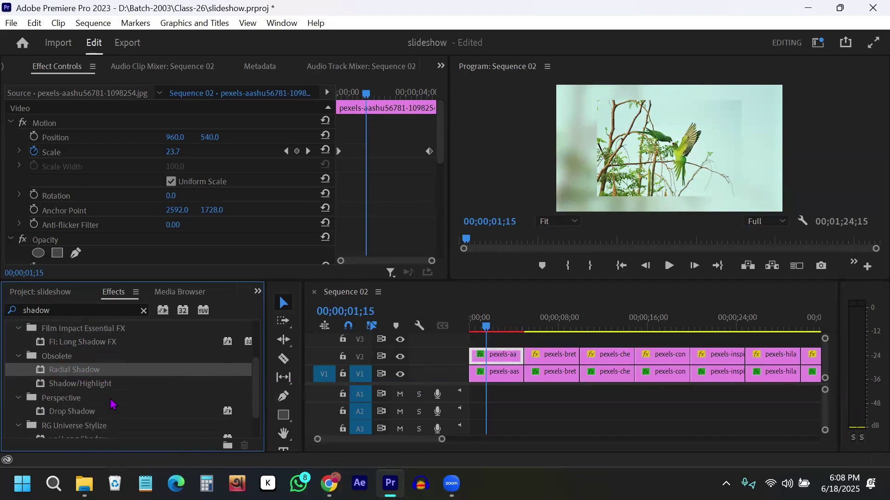
Step: Add the Drop Shadow effect to the parrot clip on track V2
{"action": "scroll", "coordinate": [93, 403], "scroll_direction": "down", "scroll_amount": 3}
{"action": "left_click", "coordinate": [67, 385]}
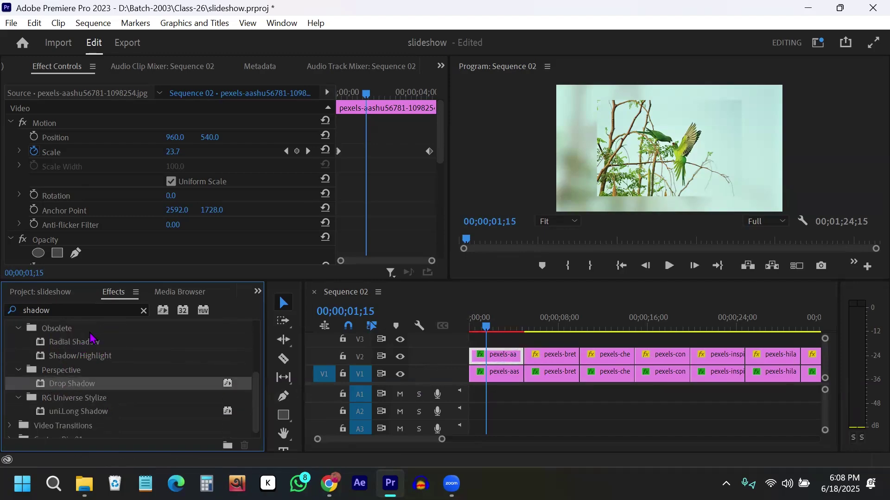
{"action": "left_click", "coordinate": [81, 346]}
{"action": "left_click_drag", "start_coordinate": [85, 388], "coordinate": [496, 363]}
Step: Examine the Radial Shadow and Drop Shadow settings of the parrot clip on track V2
{"action": "scroll", "coordinate": [93, 202], "scroll_direction": "down", "scroll_amount": 2}
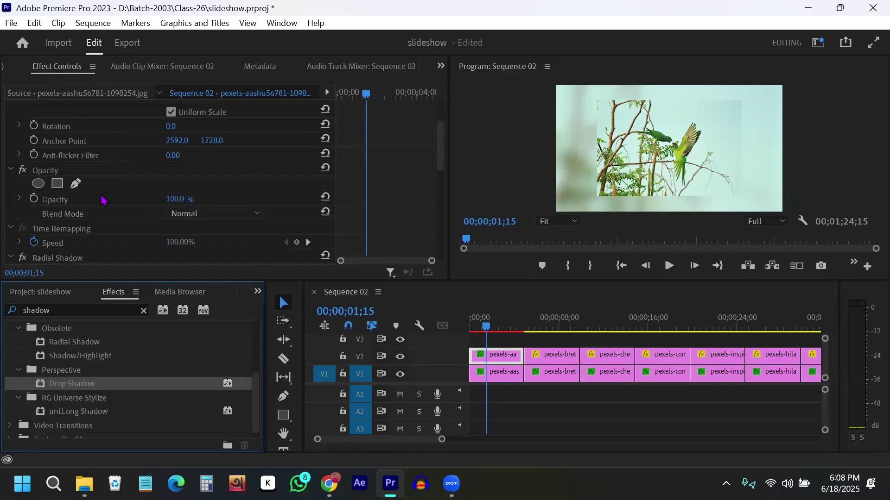
{"action": "scroll", "coordinate": [109, 204], "scroll_direction": "down", "scroll_amount": 3}
{"action": "scroll", "coordinate": [107, 204], "scroll_direction": "down", "scroll_amount": 1}
{"action": "left_click", "coordinate": [73, 176]}
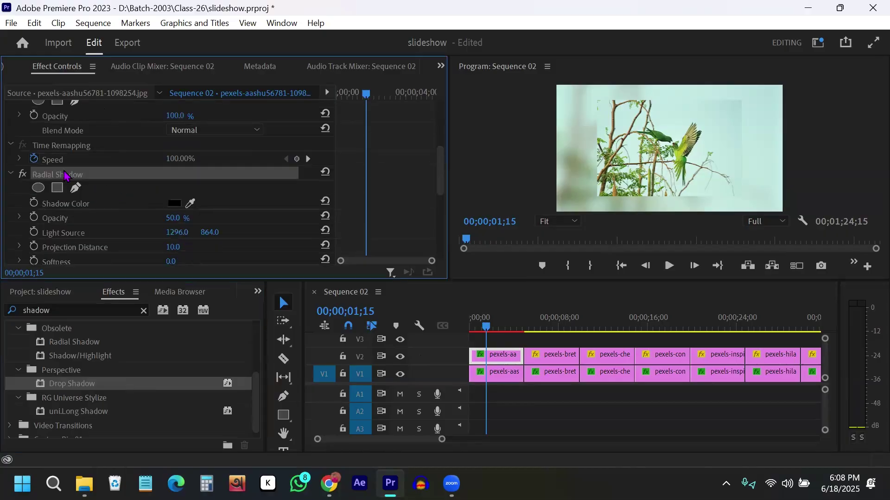
{"action": "scroll", "coordinate": [123, 222], "scroll_direction": "down", "scroll_amount": 4}
{"action": "scroll", "coordinate": [119, 230], "scroll_direction": "down", "scroll_amount": 2}
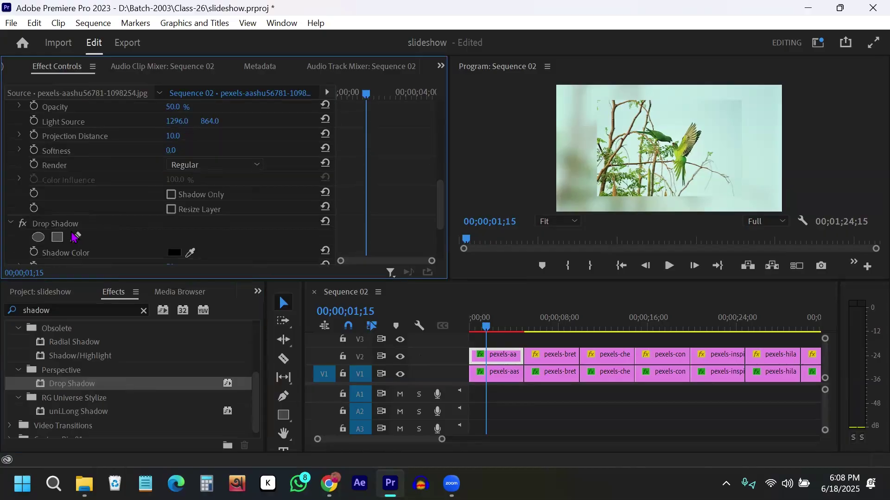
{"action": "left_click", "coordinate": [71, 226]}
Step: Set the Radial Shadow's colour to white (FFFFFF) on the parrot clip
{"action": "scroll", "coordinate": [65, 223], "scroll_direction": "up", "scroll_amount": 2}
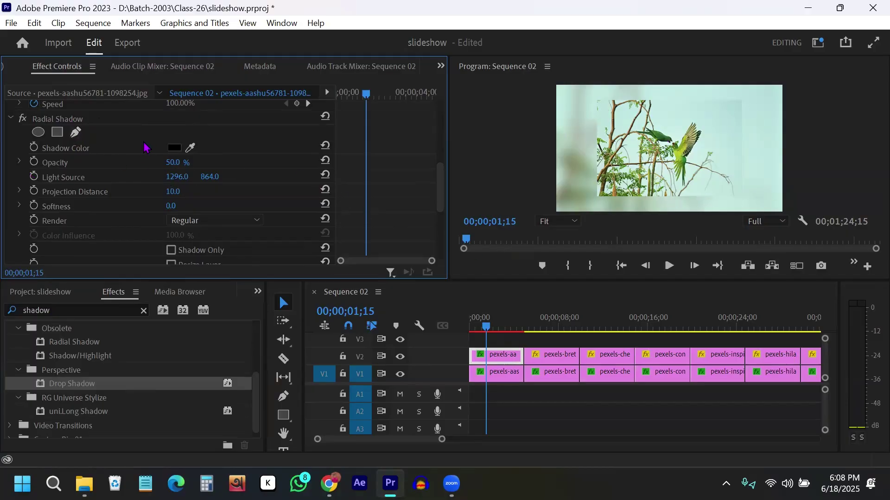
{"action": "left_click", "coordinate": [178, 151]}
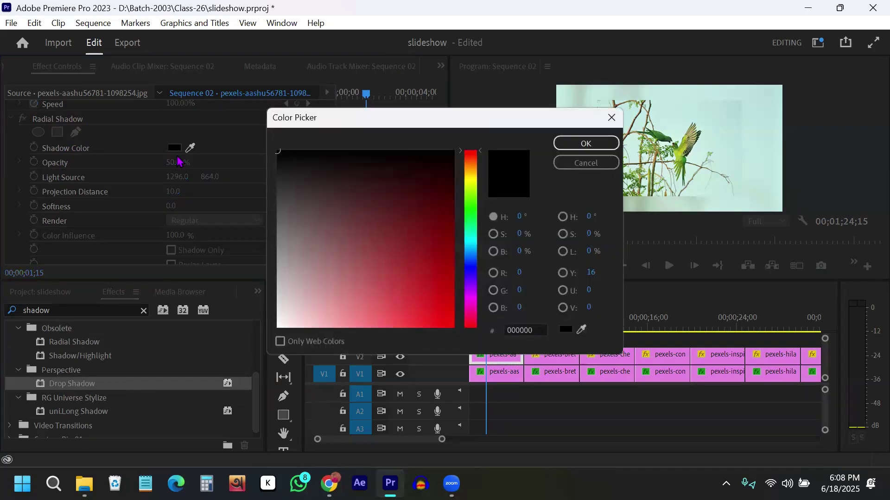
{"action": "left_click", "coordinate": [331, 280]}
{"action": "left_click_drag", "start_coordinate": [305, 326], "coordinate": [252, 331]}
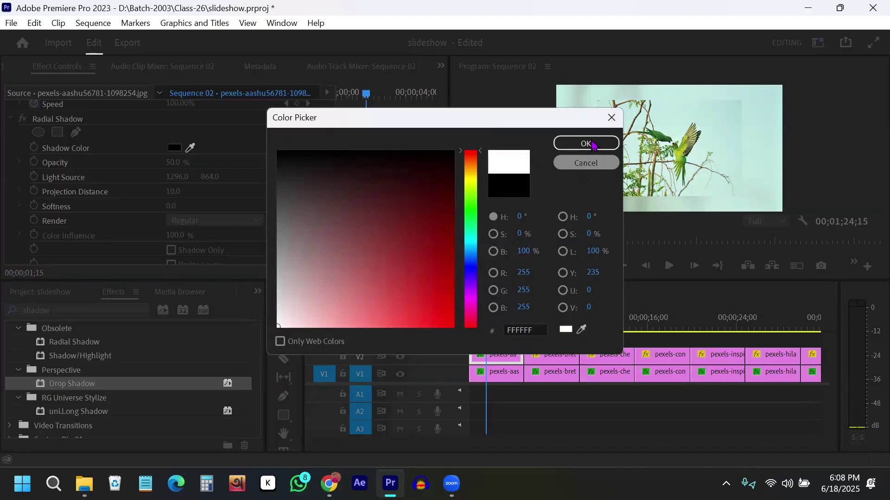
{"action": "left_click", "coordinate": [301, 195]}
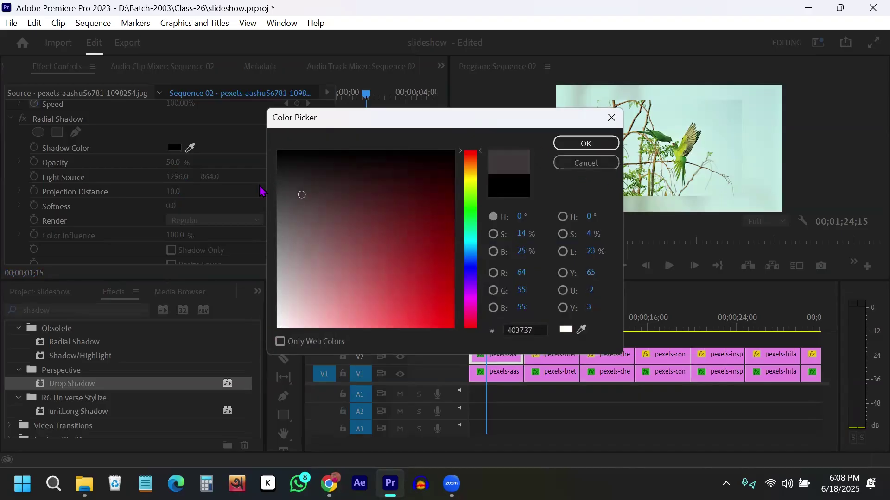
{"action": "mouse_move", "coordinate": [315, 291]}
{"action": "left_mouse_down"}
{"action": "mouse_move", "coordinate": [280, 324]}
{"action": "mouse_move", "coordinate": [244, 339]}
{"action": "left_mouse_up"}
{"action": "left_click", "coordinate": [582, 143]}
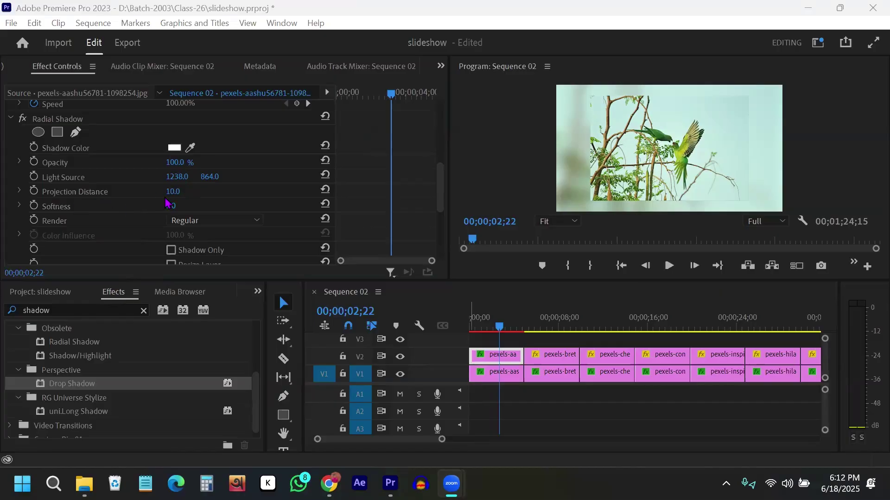
Step: Set the Radial Shadow's Projection Distance to 12 and enable Resize Layer
{"action": "left_click_drag", "start_coordinate": [170, 192], "coordinate": [182, 195]}
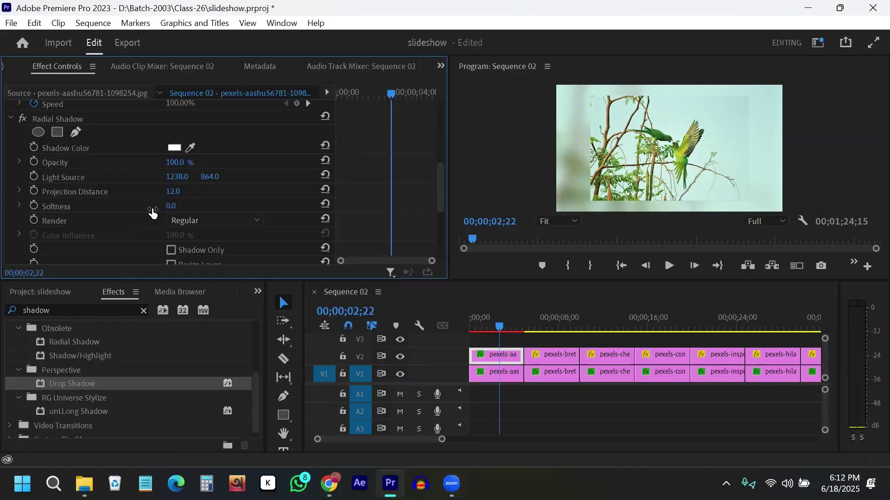
{"action": "scroll", "coordinate": [188, 232], "scroll_direction": "down", "scroll_amount": 1}
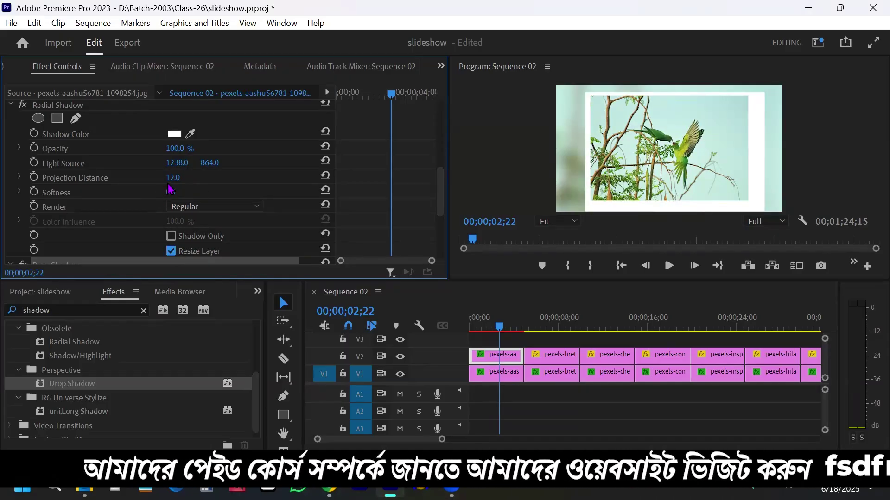
{"action": "scroll", "coordinate": [141, 187], "scroll_direction": "up", "scroll_amount": 1}
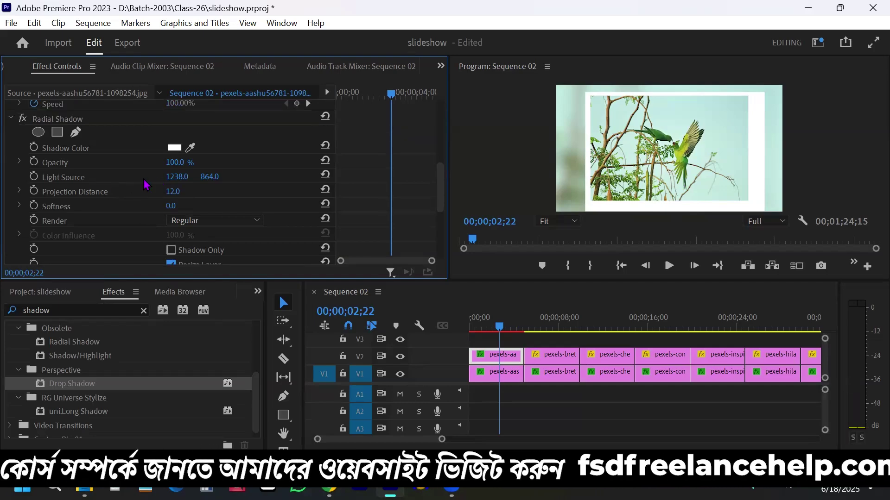
Step: Shift the Radial Shadow's Light Source to 2561, 1661 and set its Projection Distance to 8 for an even white border
{"action": "left_click_drag", "start_coordinate": [176, 183], "coordinate": [172, 176]}
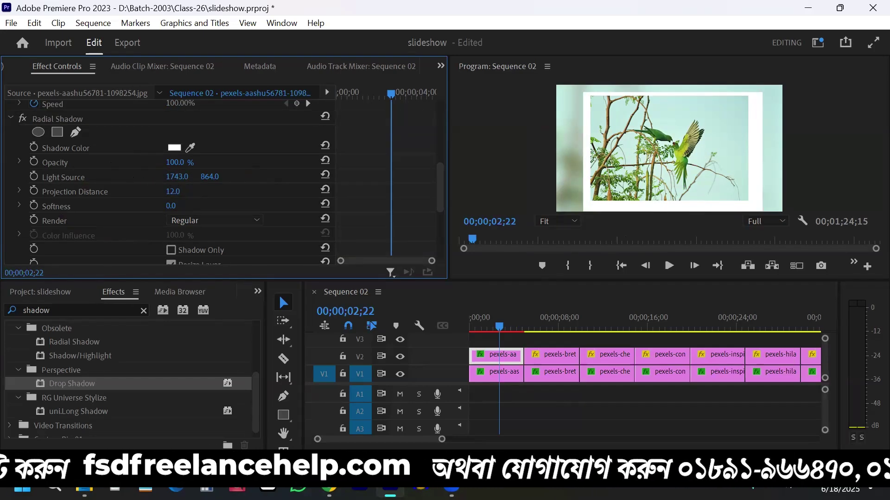
{"action": "left_click_drag", "start_coordinate": [177, 177], "coordinate": [102, 197]}
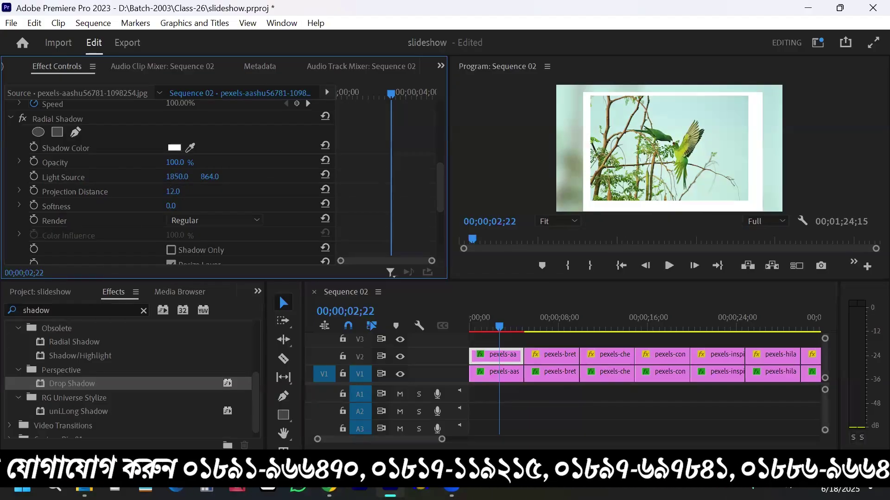
{"action": "left_click_drag", "start_coordinate": [177, 180], "coordinate": [179, 179]}
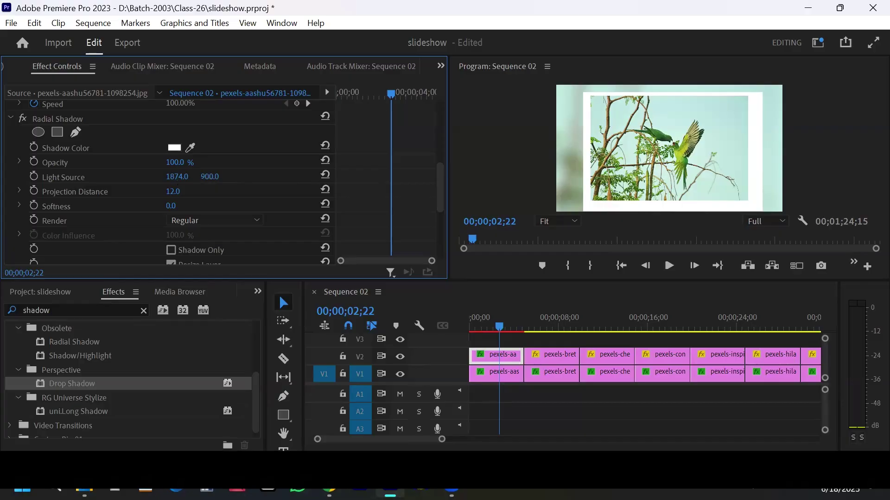
{"action": "left_click_drag", "start_coordinate": [210, 184], "coordinate": [308, 184]}
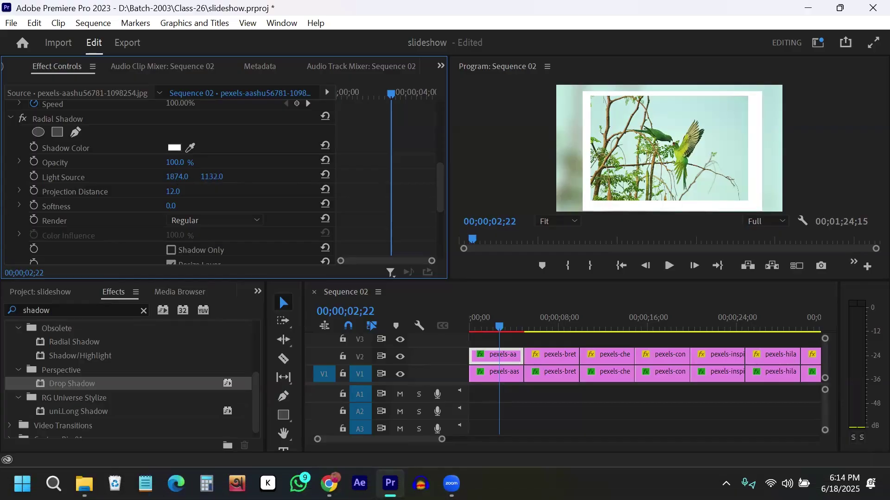
{"action": "left_click_drag", "start_coordinate": [205, 183], "coordinate": [74, 108]}
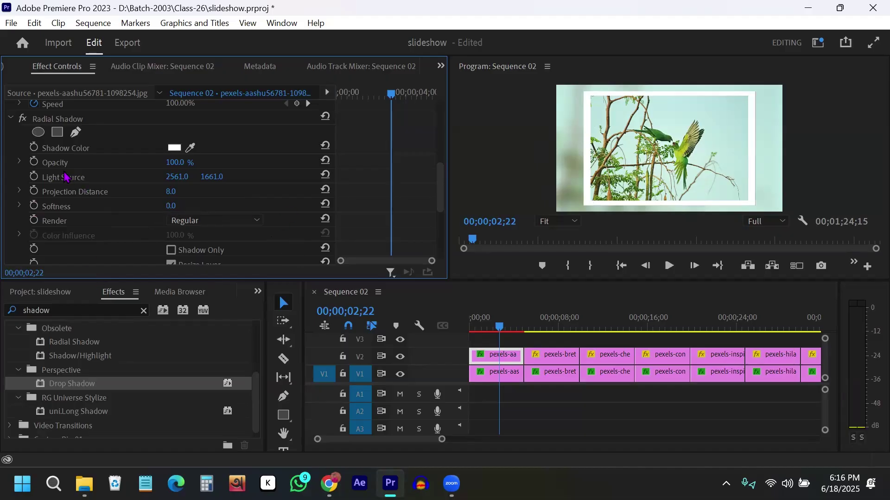
Step: Set the Drop Shadow's Distance to 242 on the parrot clip
{"action": "left_click", "coordinate": [82, 120]}
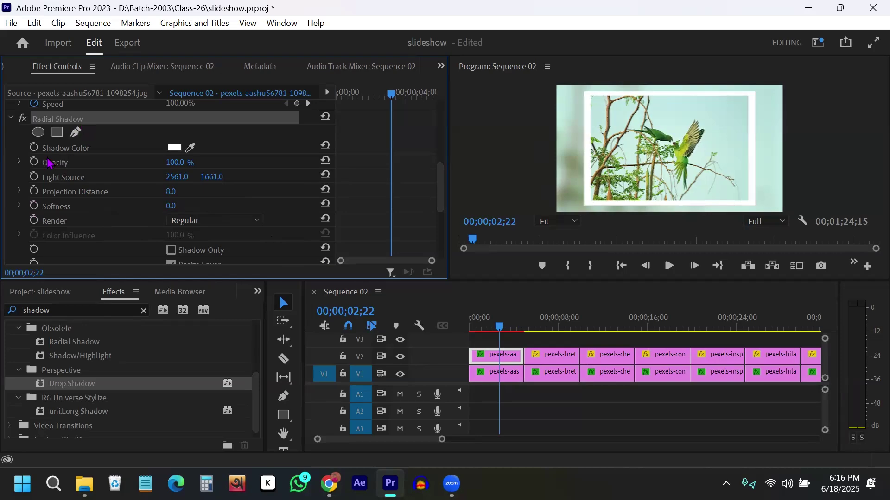
{"action": "scroll", "coordinate": [84, 254], "scroll_direction": "down", "scroll_amount": 3}
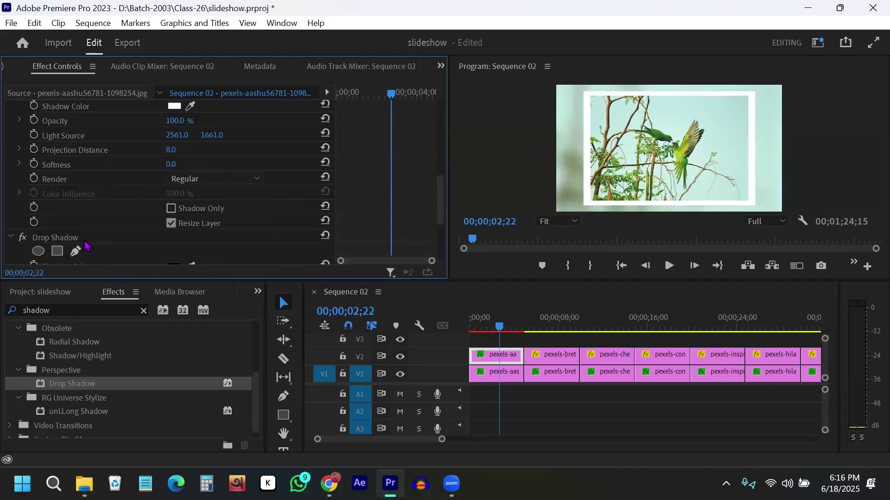
{"action": "left_click", "coordinate": [88, 212]}
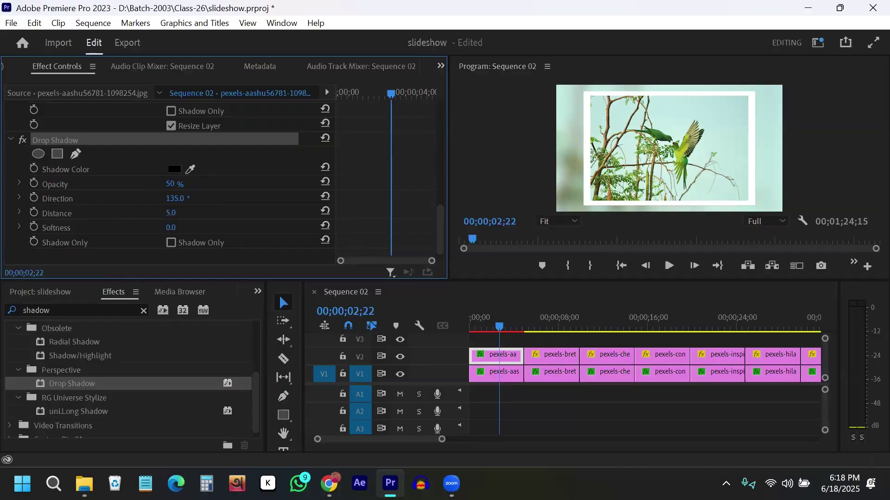
{"action": "left_click_drag", "start_coordinate": [173, 213], "coordinate": [244, 213]}
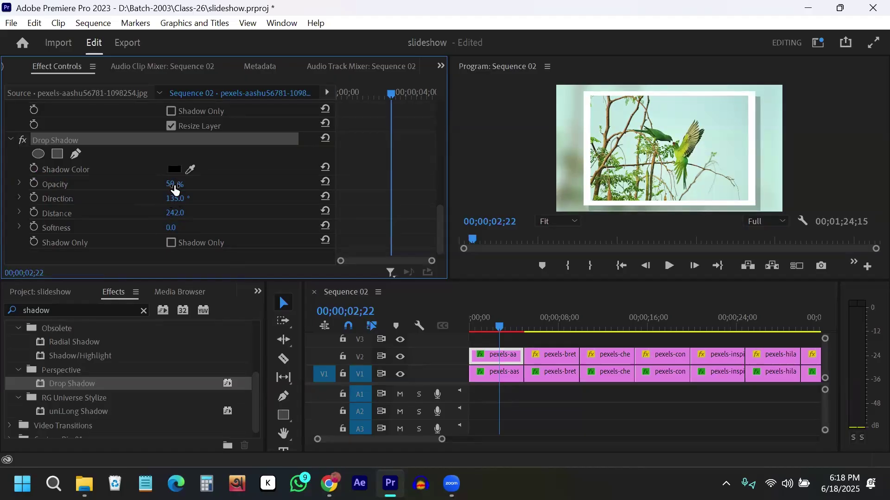
Step: Set the Drop Shadow's Opacity to 62% and its Softness to 363
{"action": "left_click_drag", "start_coordinate": [170, 184], "coordinate": [179, 184]}
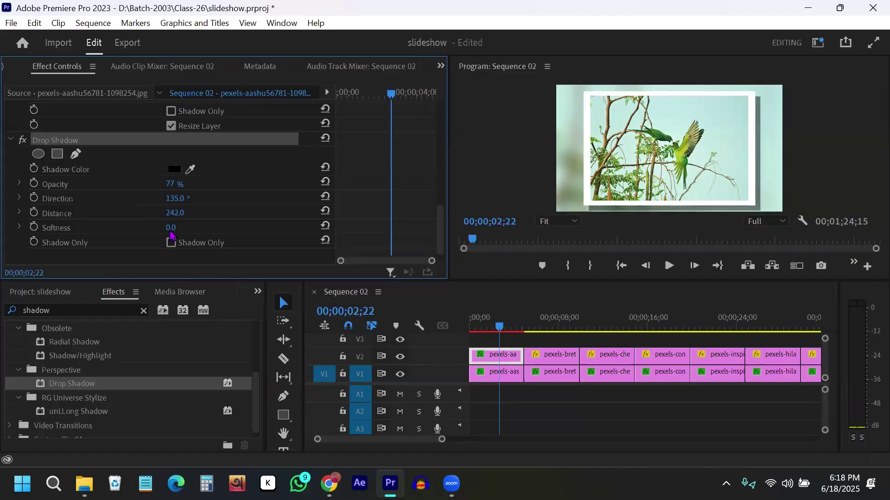
{"action": "left_click_drag", "start_coordinate": [170, 228], "coordinate": [212, 227]}
{"action": "left_click_drag", "start_coordinate": [170, 184], "coordinate": [164, 184]}
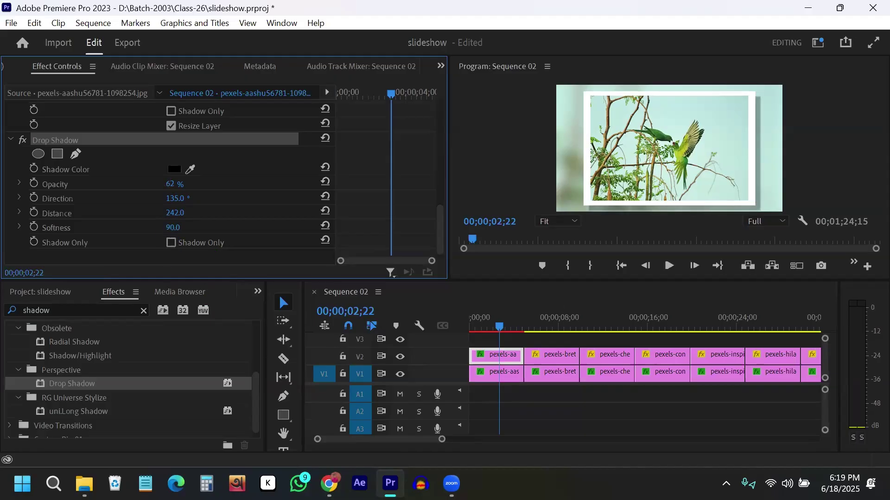
{"action": "left_click_drag", "start_coordinate": [172, 227], "coordinate": [296, 227]}
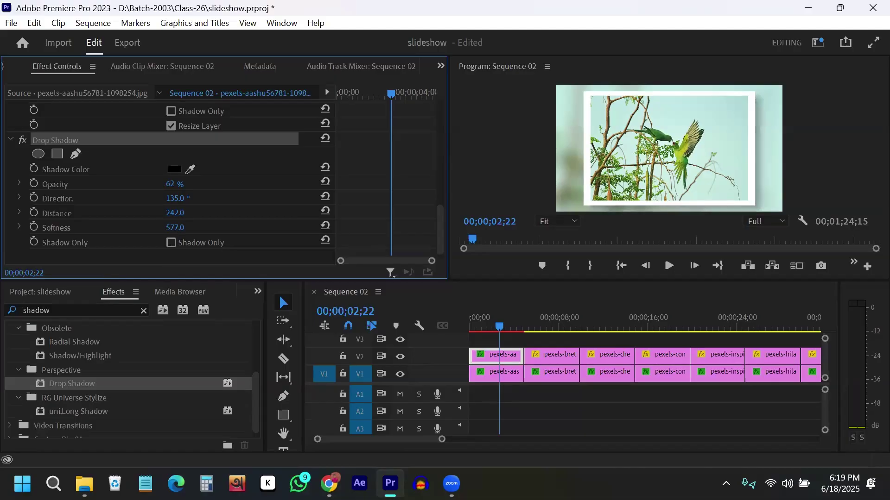
{"action": "left_click_drag", "start_coordinate": [175, 227], "coordinate": [184, 258]}
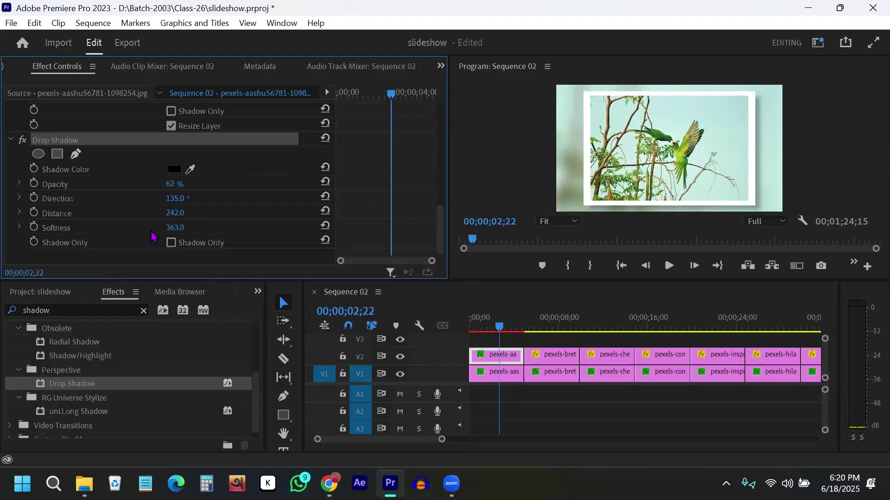
Step: Copy the Radial Shadow and Drop Shadow effects together from the parrot clip
{"action": "scroll", "coordinate": [85, 185], "scroll_direction": "up", "scroll_amount": 1}
{"action": "scroll", "coordinate": [92, 205], "scroll_direction": "up", "scroll_amount": 3}
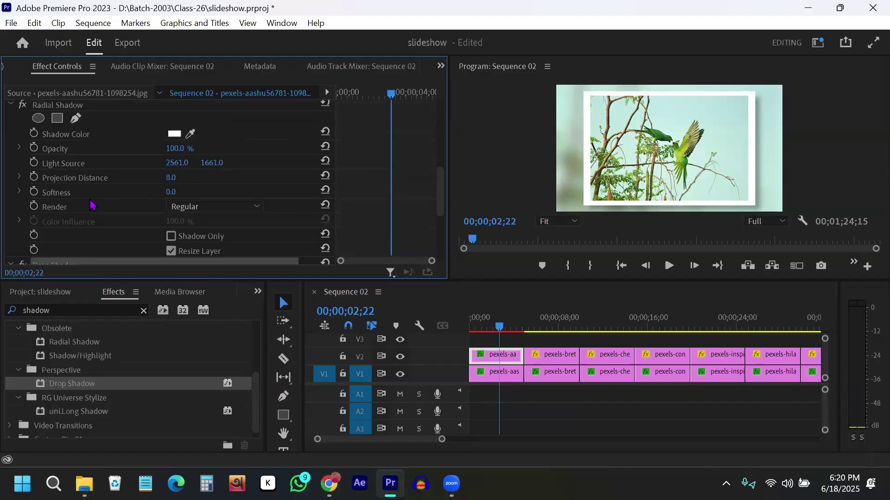
{"action": "scroll", "coordinate": [51, 154], "scroll_direction": "up", "scroll_amount": 1}
{"action": "left_click", "coordinate": [55, 147]}
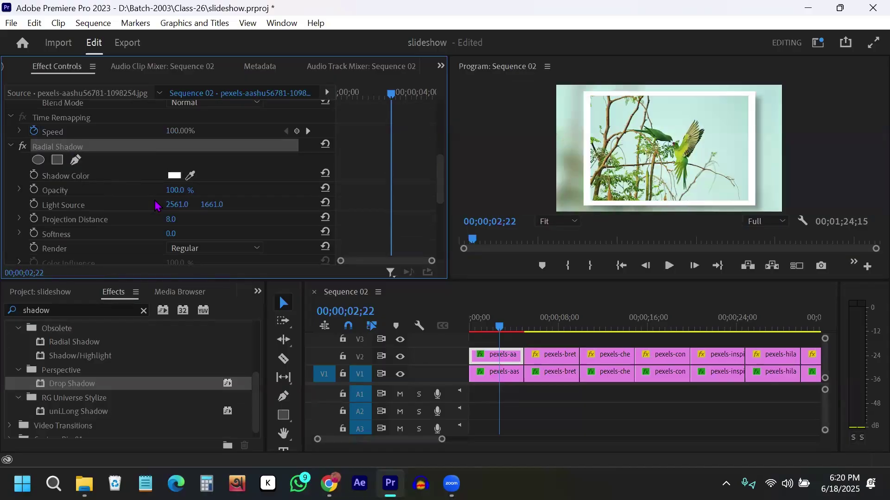
{"action": "scroll", "coordinate": [68, 240], "scroll_direction": "down", "scroll_amount": 3}
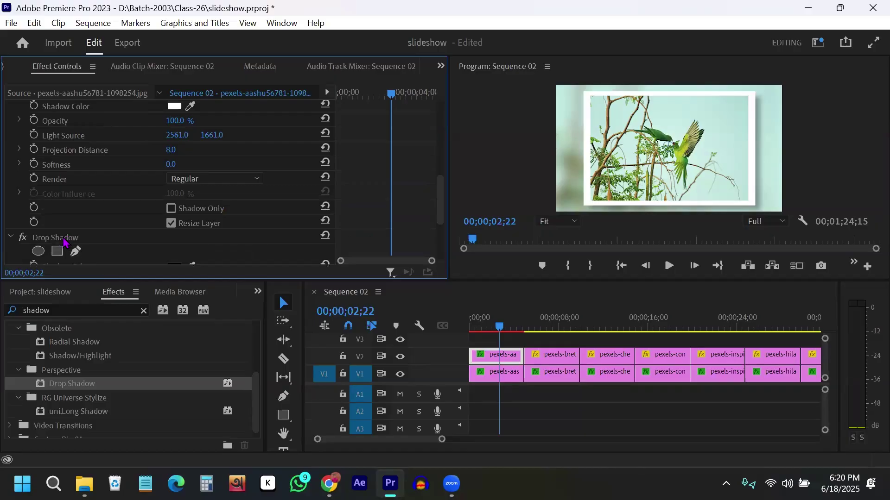
{"action": "left_click", "coordinate": [89, 239]}
{"action": "scroll", "coordinate": [88, 240], "scroll_direction": "up", "scroll_amount": 2}
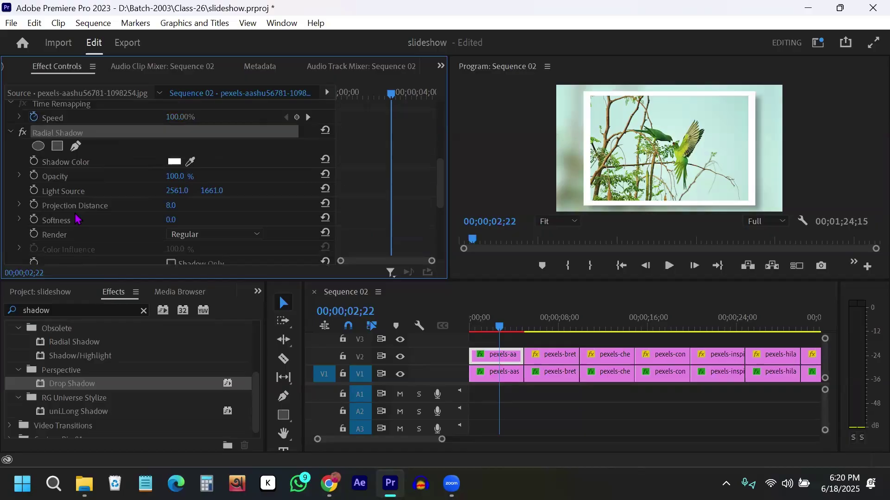
{"action": "scroll", "coordinate": [90, 186], "scroll_direction": "up", "scroll_amount": 2}
{"action": "right_click", "coordinate": [93, 176]}
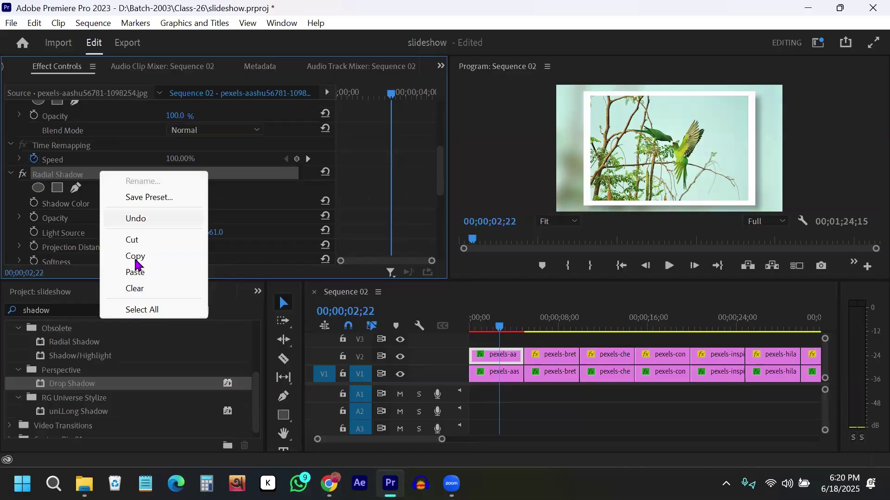
{"action": "left_click", "coordinate": [146, 257]}
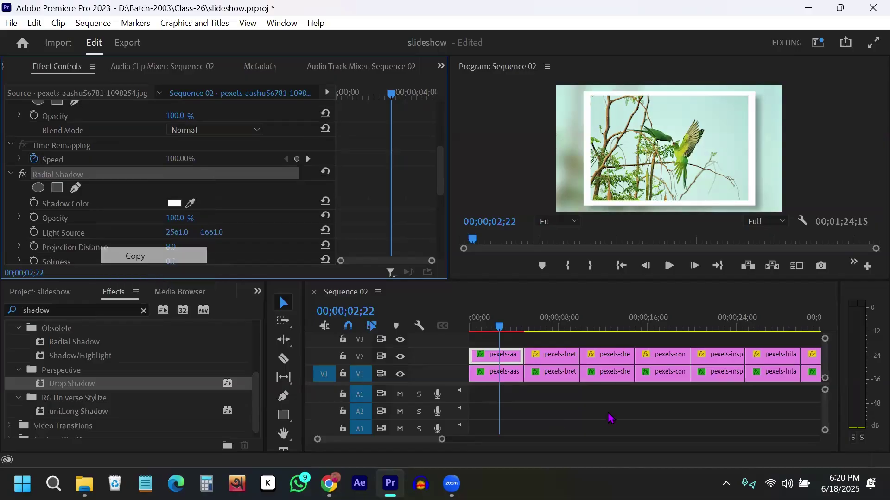
Step: Paste the copied shadow effects onto all the other clips on track V2 and check the dog image at 00;00;25;29
{"action": "scroll", "coordinate": [610, 417], "scroll_direction": "down", "scroll_amount": 1}
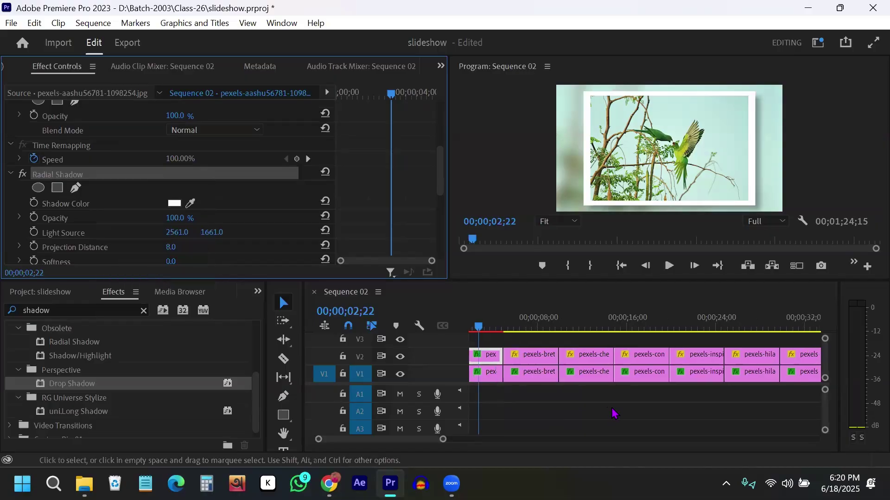
{"action": "left_click", "coordinate": [648, 415]}
{"action": "key", "text": "minus"}
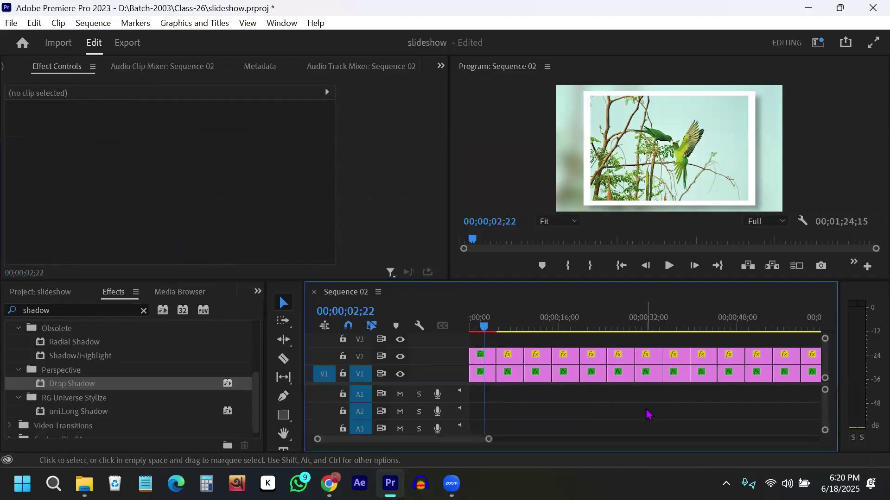
{"action": "key", "text": "minus"}
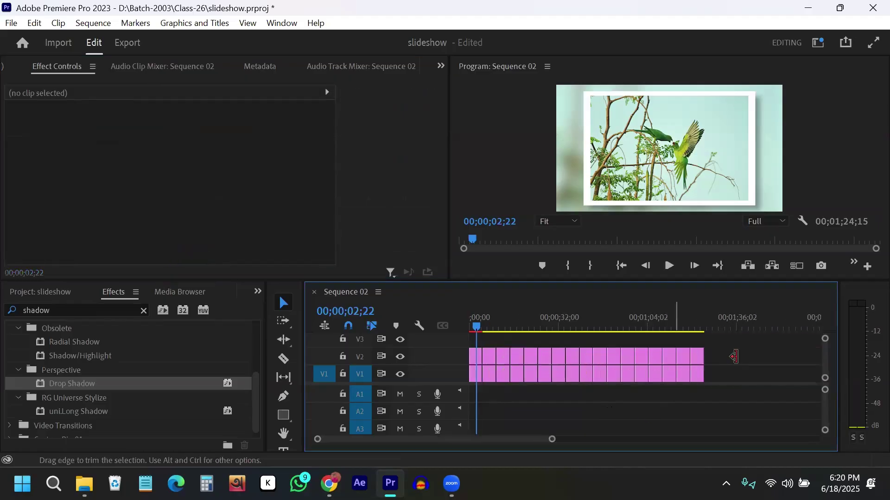
{"action": "left_click_drag", "start_coordinate": [509, 351], "coordinate": [491, 353]}
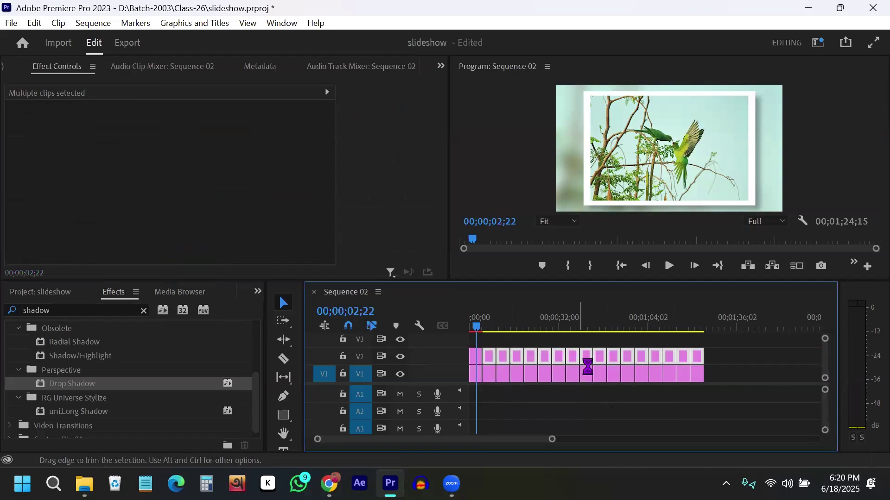
{"action": "left_click", "coordinate": [543, 328]}
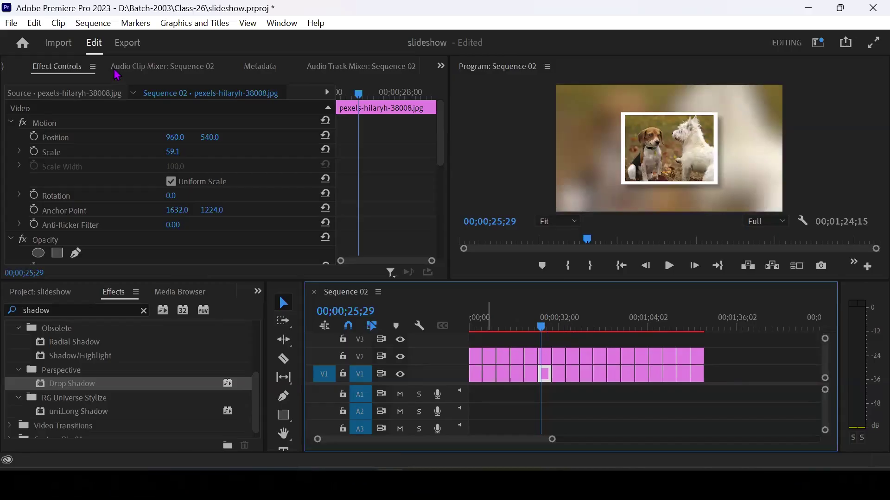
Step: Check the parrot image at 00;00;02;15 in the sequence and leave no clip selected
{"action": "key", "text": "alt+s"}
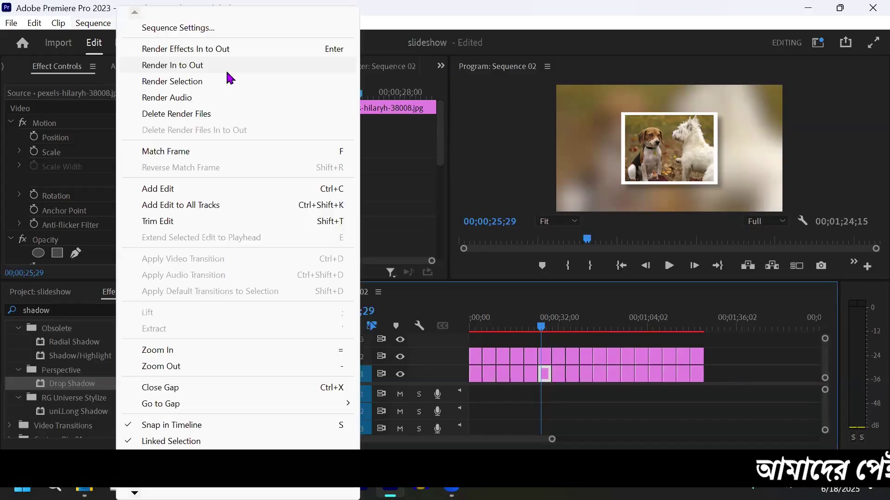
{"action": "key", "text": "Escape"}
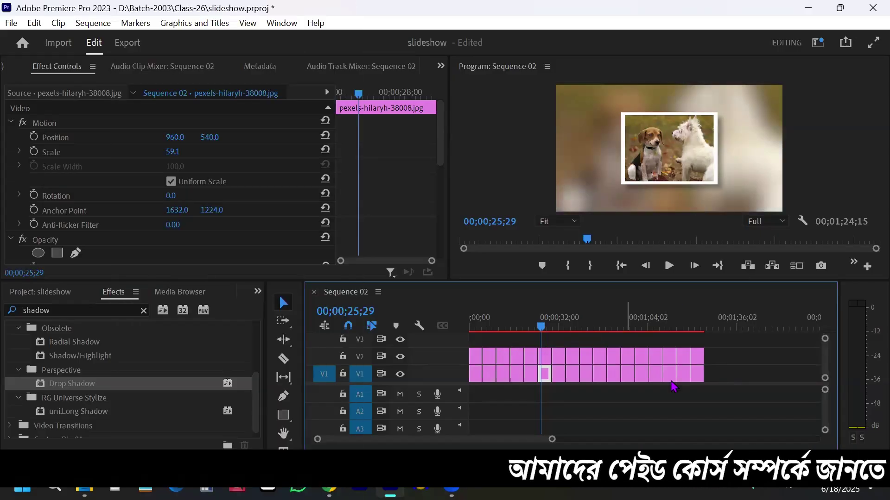
{"action": "left_click", "coordinate": [492, 330]}
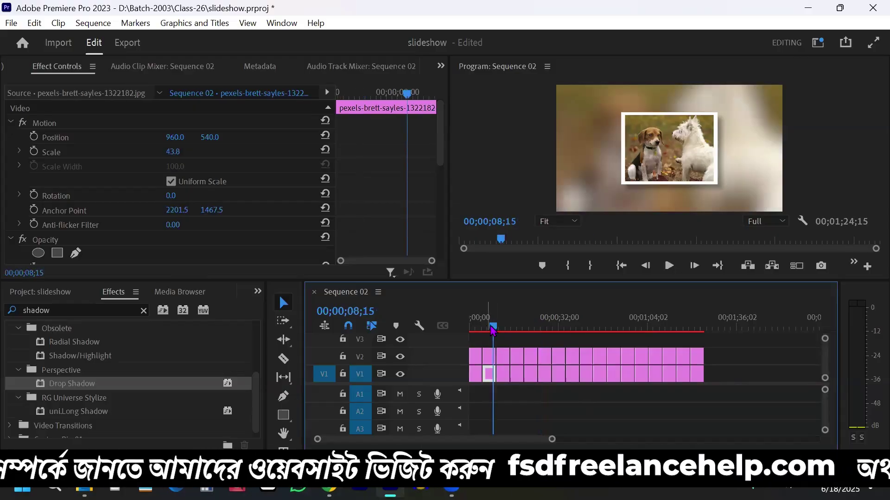
{"action": "left_click", "coordinate": [477, 328]}
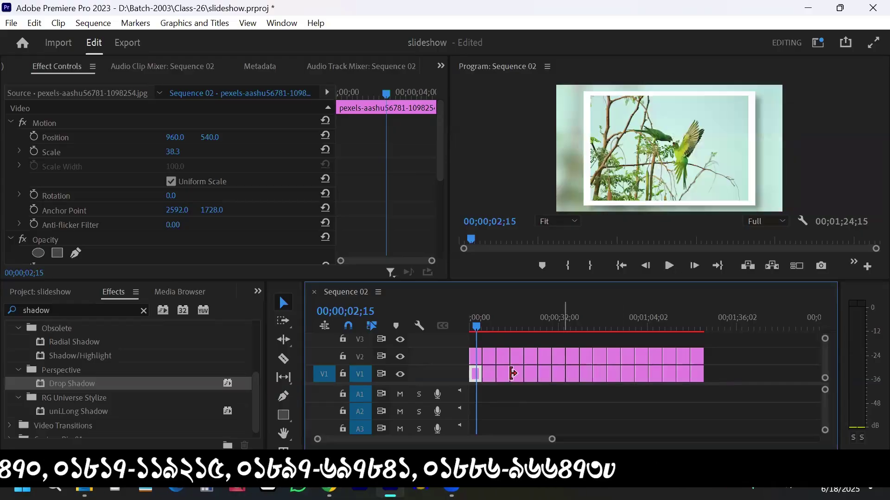
{"action": "left_click", "coordinate": [506, 406]}
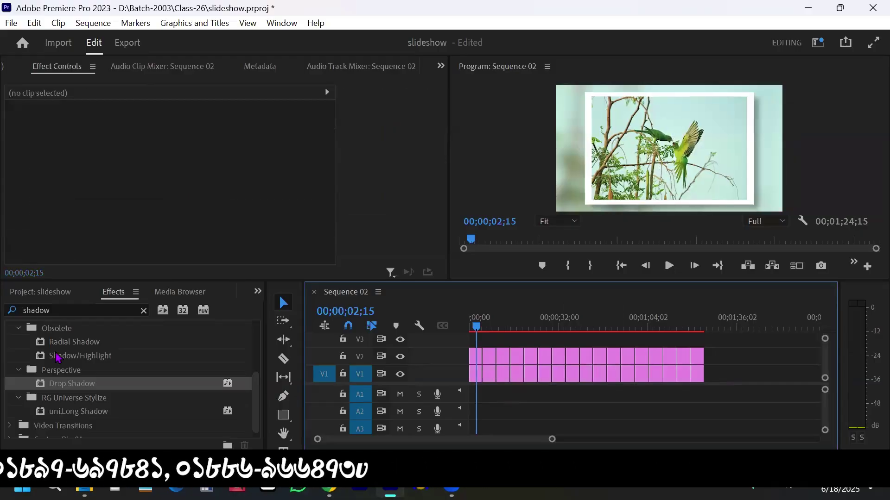
Step: Search the effects for "slide" and select the Slide transition among the video transitions
{"action": "left_click", "coordinate": [144, 311]}
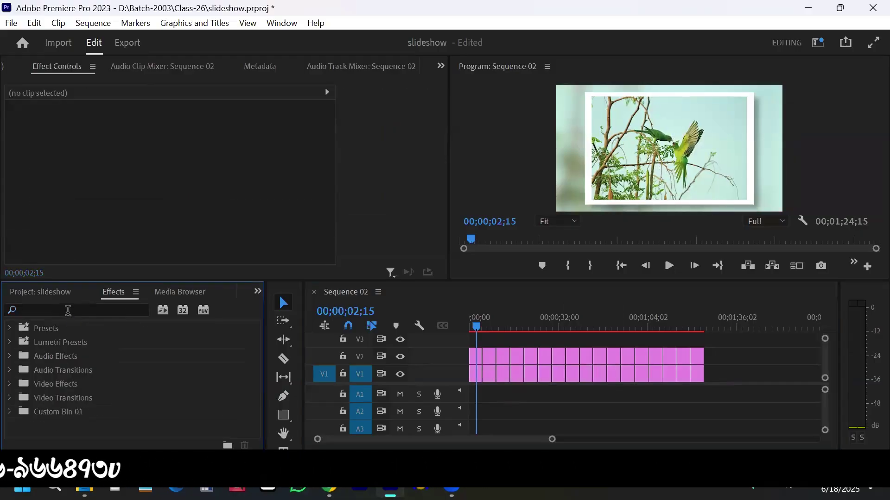
{"action": "left_click", "coordinate": [68, 312]}
{"action": "type", "text": "s"}
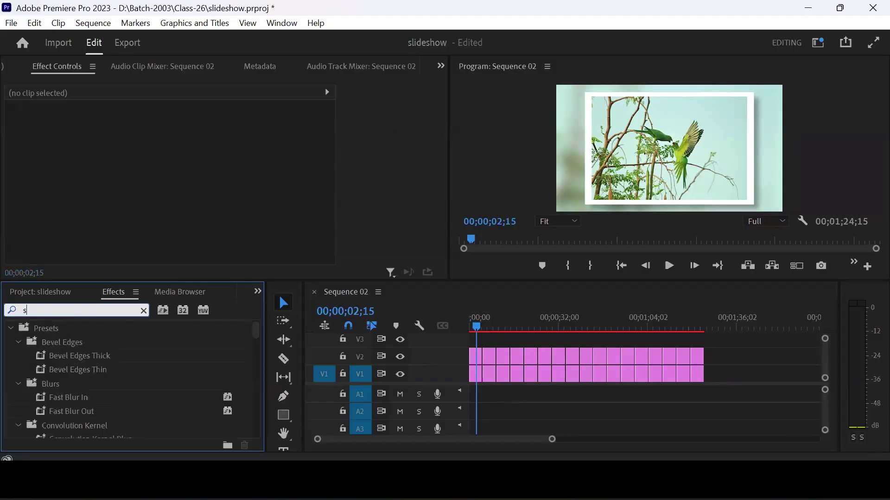
{"action": "type", "text": "lide"}
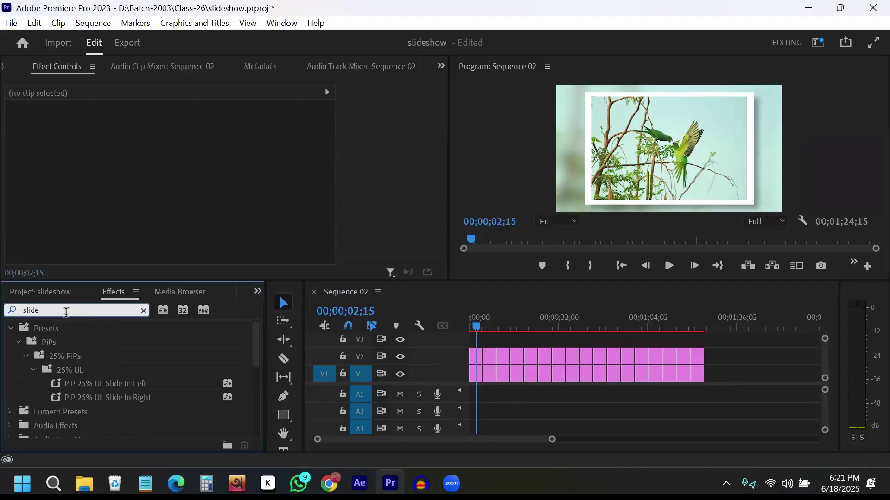
{"action": "scroll", "coordinate": [79, 407], "scroll_direction": "down", "scroll_amount": 3}
{"action": "scroll", "coordinate": [78, 406], "scroll_direction": "down", "scroll_amount": 5}
{"action": "left_click", "coordinate": [48, 392]}
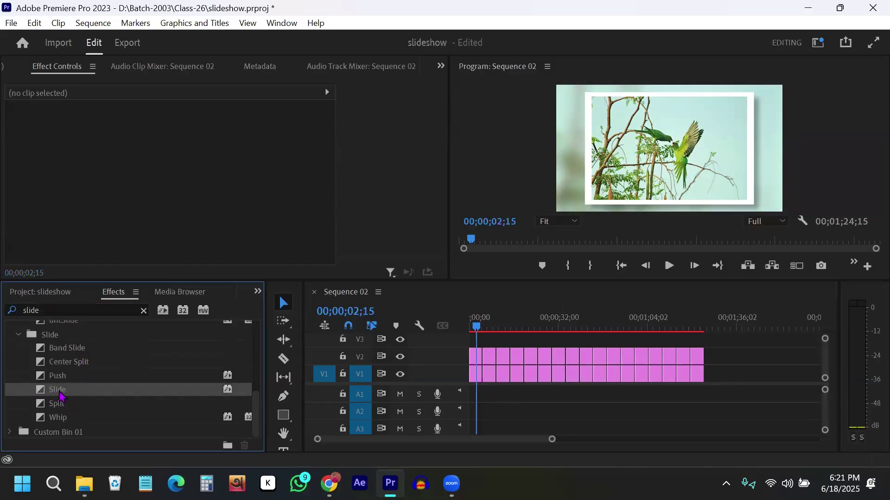
Step: Select all the clips on track V2 and apply the default video transition to them
{"action": "left_click_drag", "start_coordinate": [735, 352], "coordinate": [476, 353]}
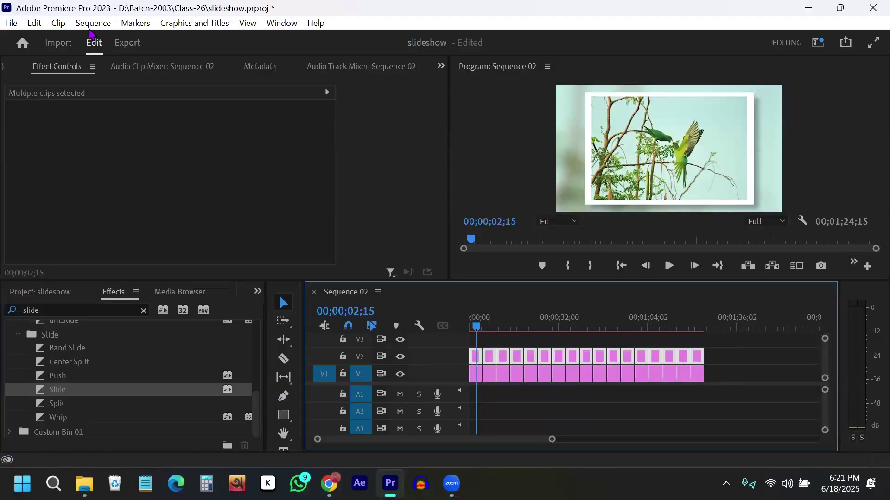
{"action": "left_click", "coordinate": [92, 24]}
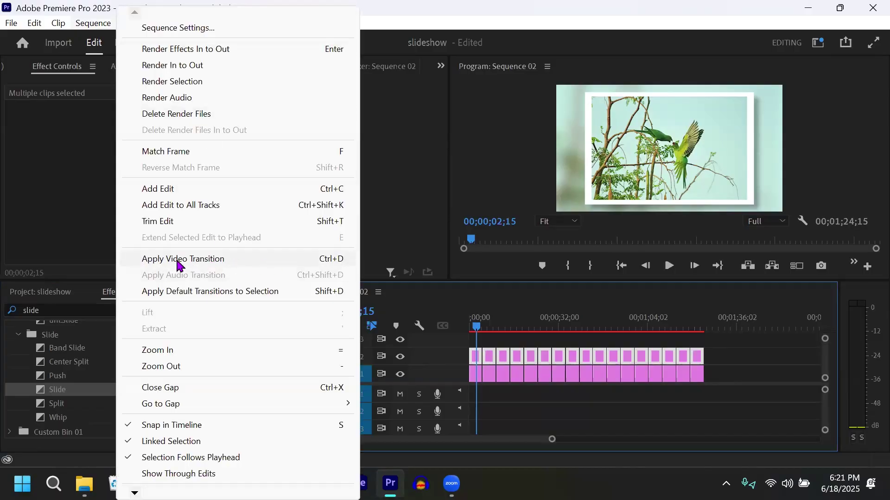
{"action": "left_click", "coordinate": [259, 259]}
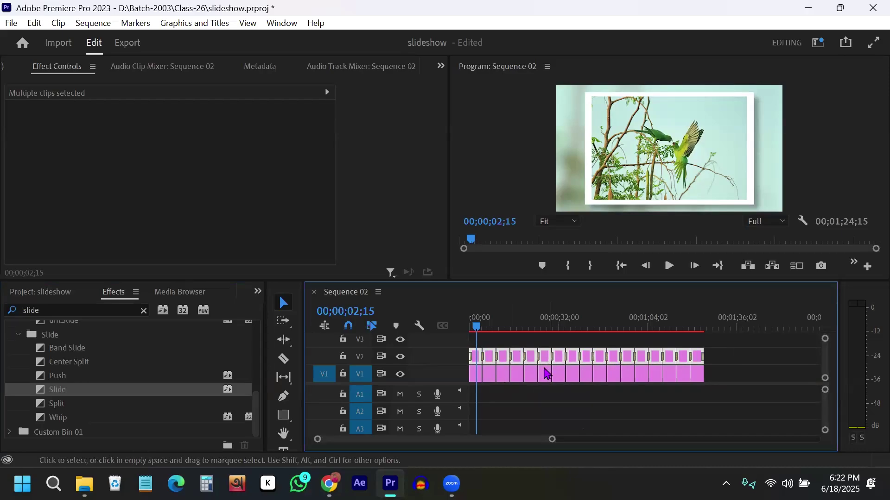
Step: Clear the transition at the very start of the first clip on track V2
{"action": "key", "text": "equal"}
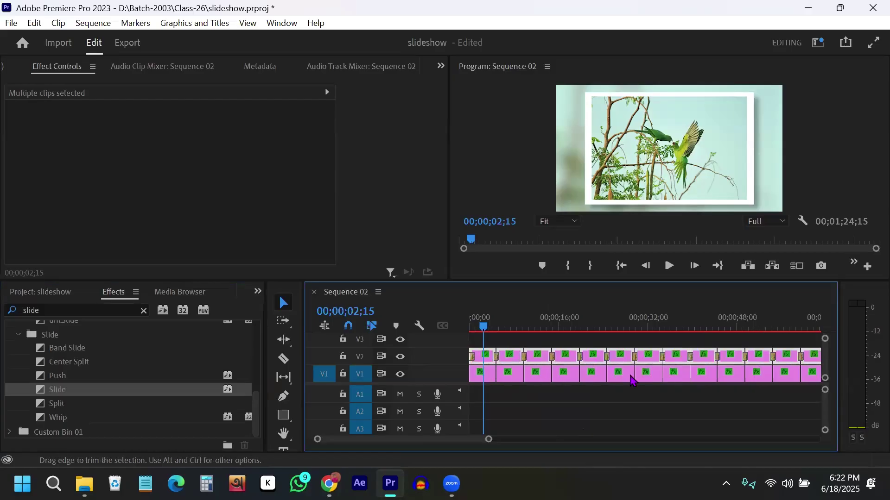
{"action": "key", "text": "equal"}
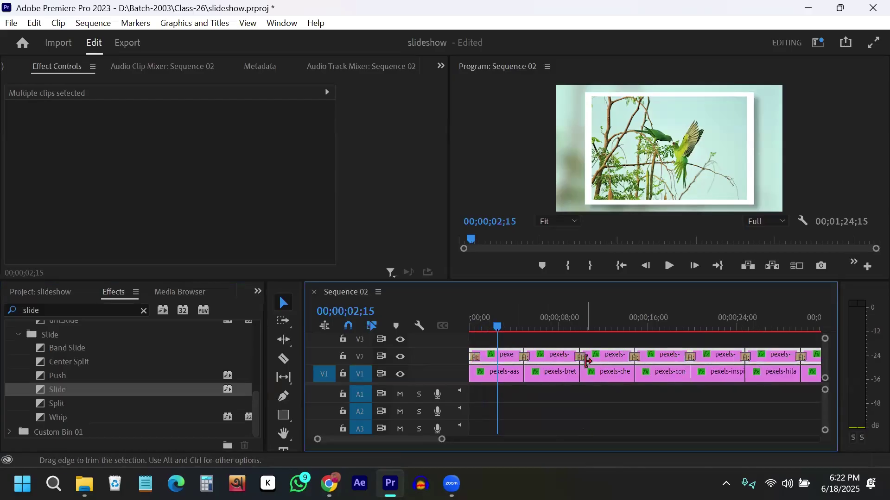
{"action": "key", "text": "equal"}
{"action": "key", "text": "minus"}
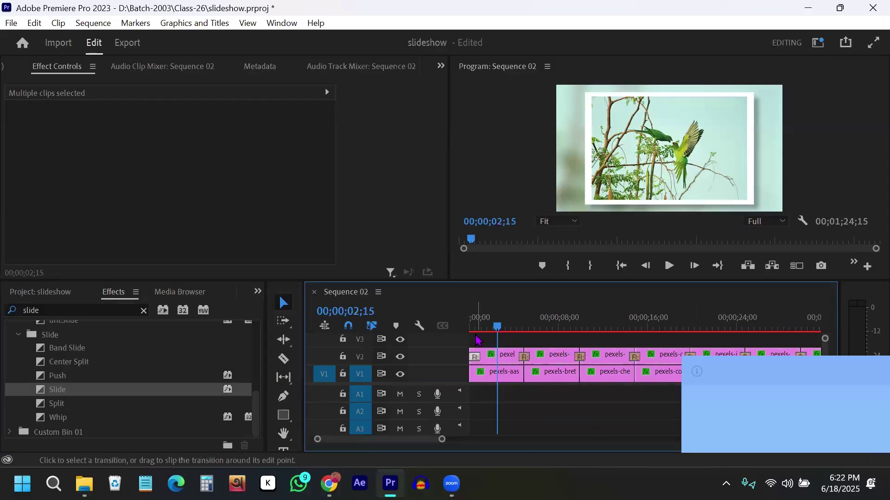
{"action": "left_click", "coordinate": [474, 356]}
{"action": "left_click", "coordinate": [472, 324]}
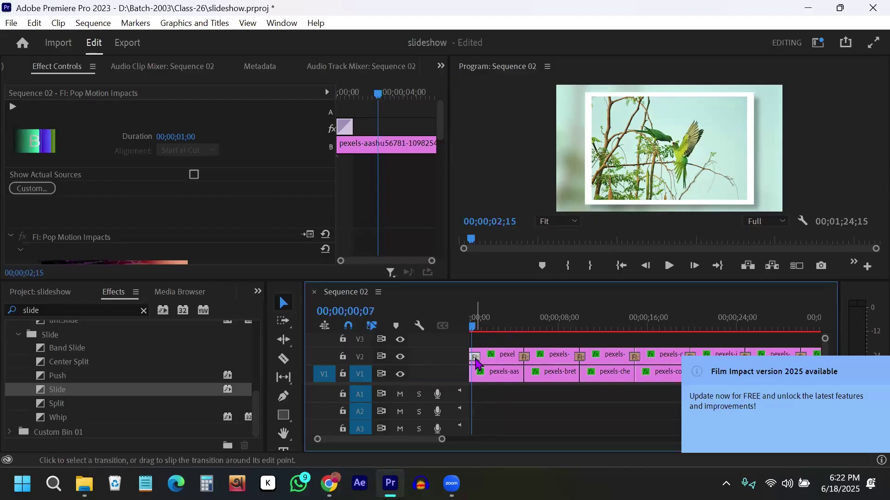
{"action": "left_click", "coordinate": [477, 366]}
{"action": "right_click", "coordinate": [477, 359]}
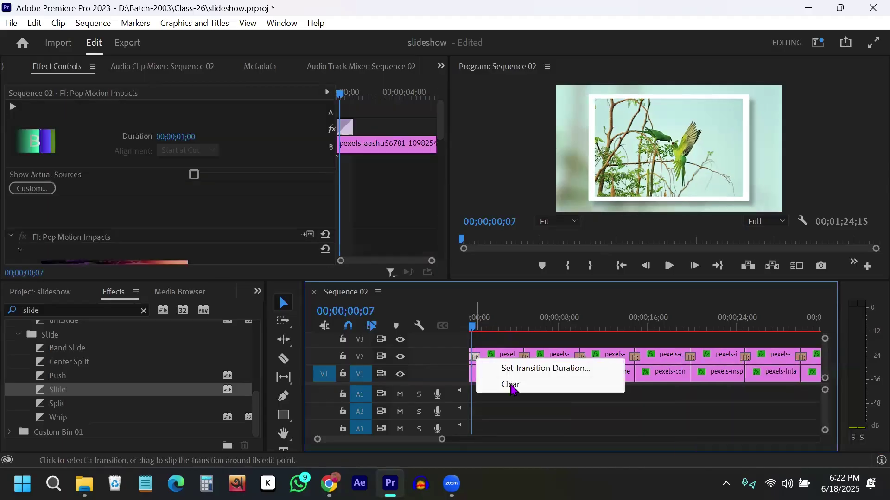
{"action": "left_click", "coordinate": [620, 448]}
Step: Clear the transition at the end of the last clip on track V2
{"action": "key", "text": "minus"}
{"action": "key", "text": "minus"}
{"action": "key", "text": "minus"}
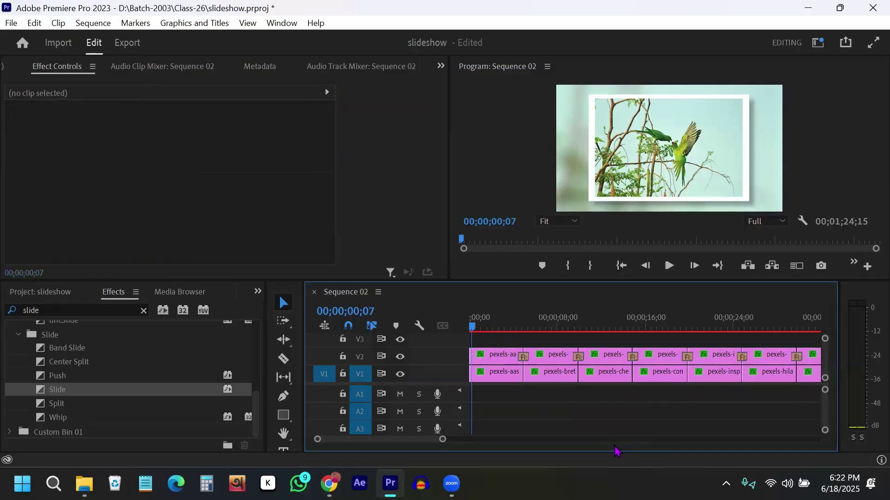
{"action": "left_click", "coordinate": [691, 374]}
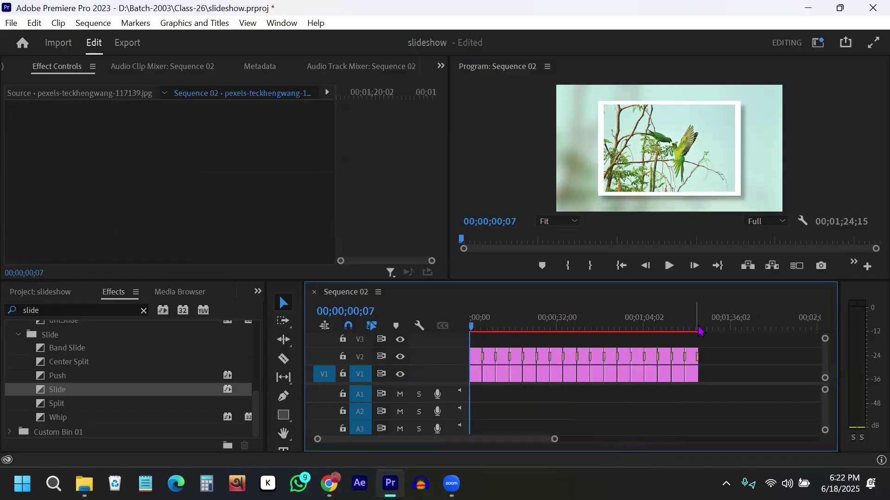
{"action": "left_click", "coordinate": [701, 330]}
{"action": "key", "text": "equal"}
{"action": "key", "text": "equal"}
{"action": "key", "text": "equal"}
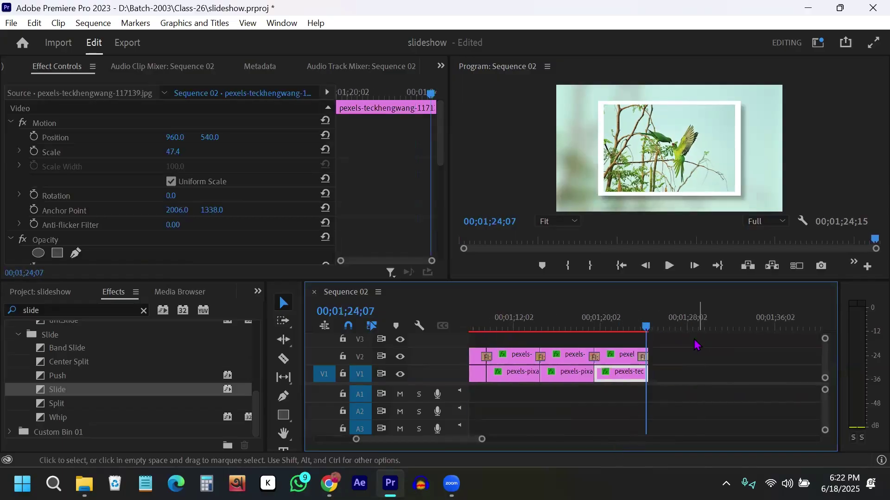
{"action": "right_click", "coordinate": [637, 361]}
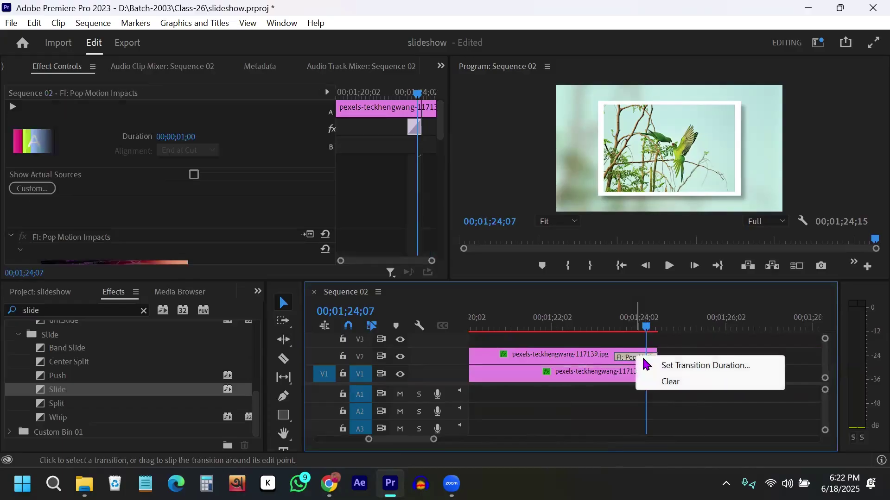
{"action": "left_click", "coordinate": [681, 382]}
{"action": "key", "text": "minus"}
{"action": "key", "text": "minus"}
{"action": "key", "text": "minus"}
{"action": "key", "text": "minus"}
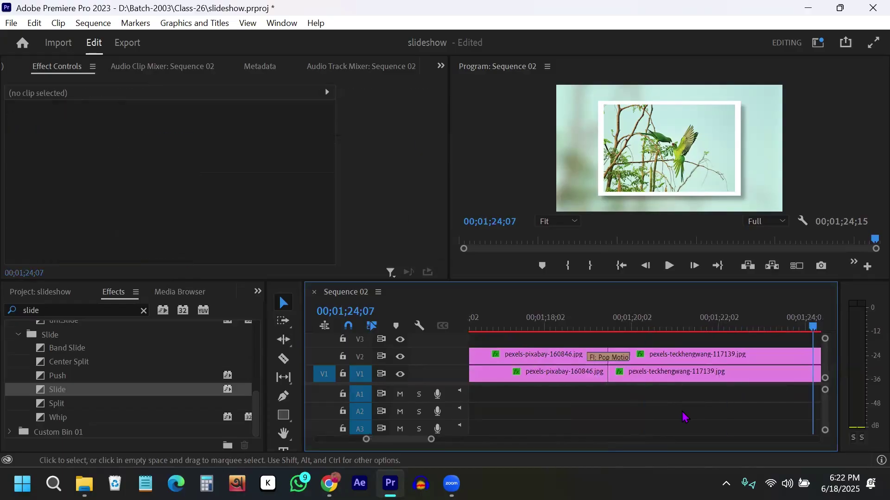
{"action": "key", "text": "minus"}
{"action": "key", "text": "minus"}
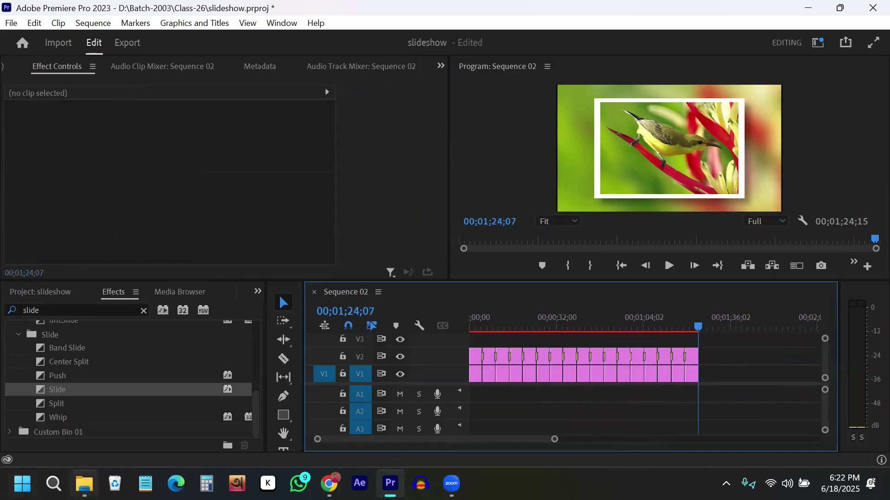
Step: Add the background music file from the Downloads folder to track A1 and trim its end to match the last image clip
{"action": "left_click", "coordinate": [84, 483]}
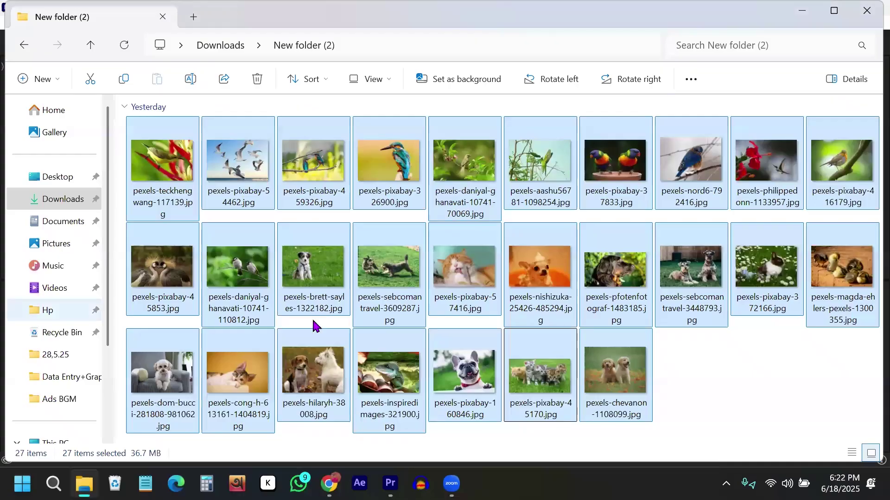
{"action": "left_click", "coordinate": [91, 45]}
{"action": "scroll", "coordinate": [223, 371], "scroll_direction": "down", "scroll_amount": 2}
{"action": "left_click_drag", "start_coordinate": [203, 260], "coordinate": [461, 401]}
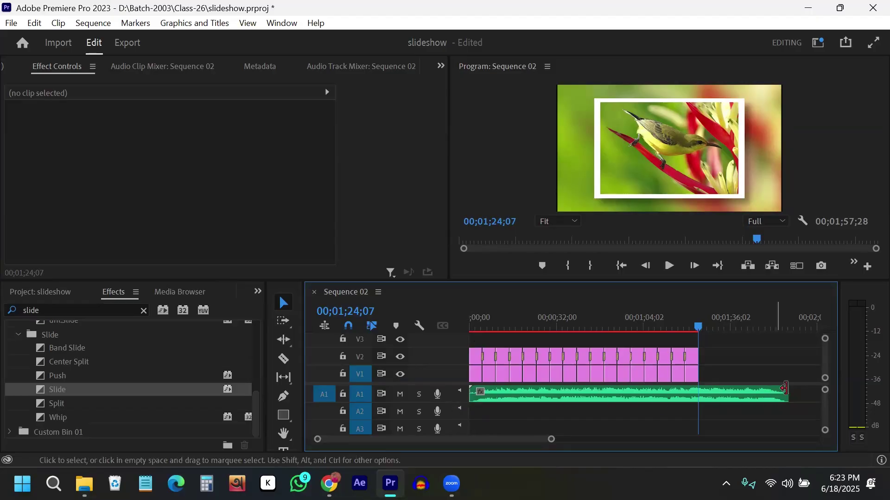
{"action": "left_click_drag", "start_coordinate": [773, 392], "coordinate": [690, 402]}
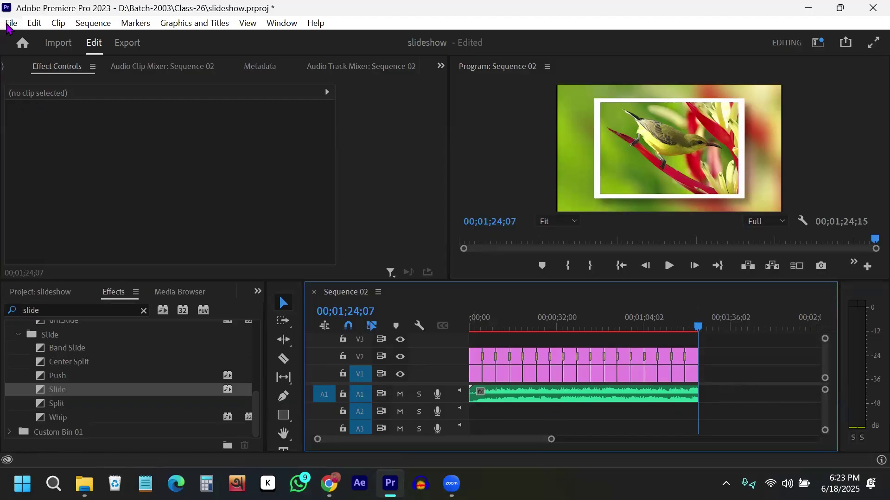
Step: Open the media export settings for the sequence and name the output file slideshow.mp4
{"action": "left_click", "coordinate": [10, 24]}
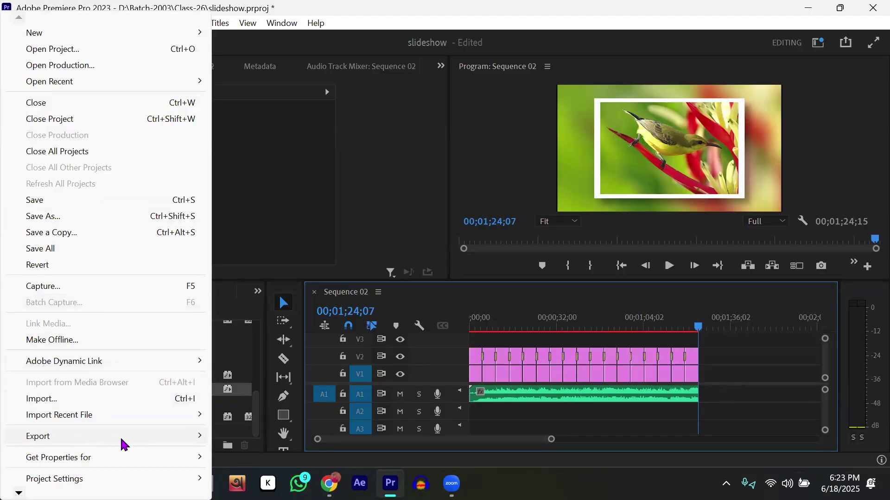
{"action": "mouse_move", "coordinate": [176, 431]}
{"action": "left_click", "coordinate": [248, 259]}
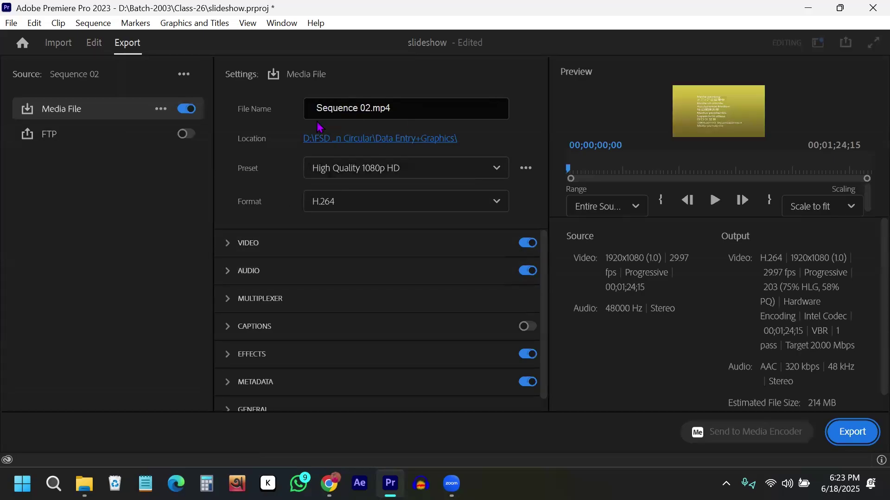
{"action": "left_click", "coordinate": [367, 107]}
{"action": "type", "text": "slideshow"}
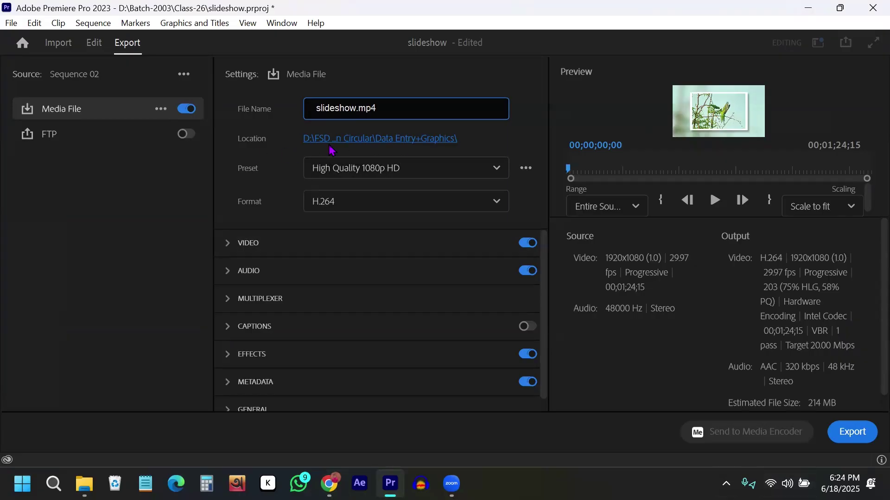
Step: Set the export location to the Downloads folder and export the video as H.264 with the High Quality 1080p HD preset
{"action": "left_click", "coordinate": [392, 139]}
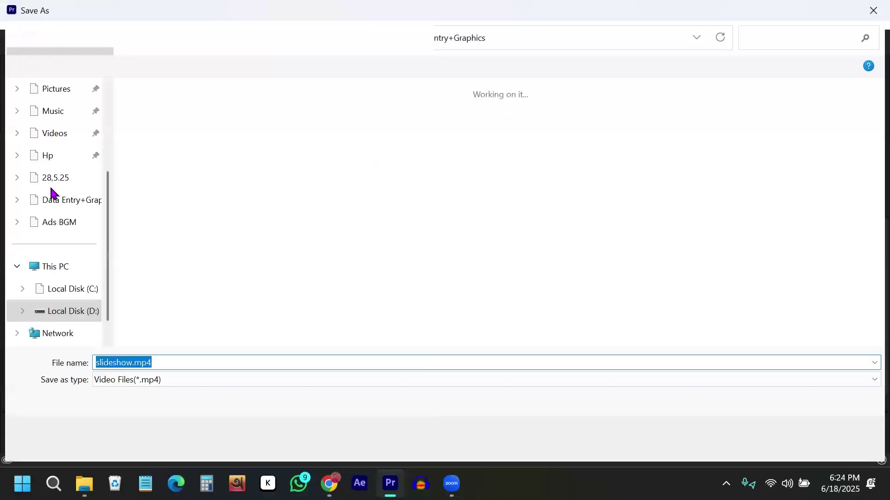
{"action": "scroll", "coordinate": [51, 201], "scroll_direction": "up", "scroll_amount": 3}
{"action": "left_click", "coordinate": [86, 180]}
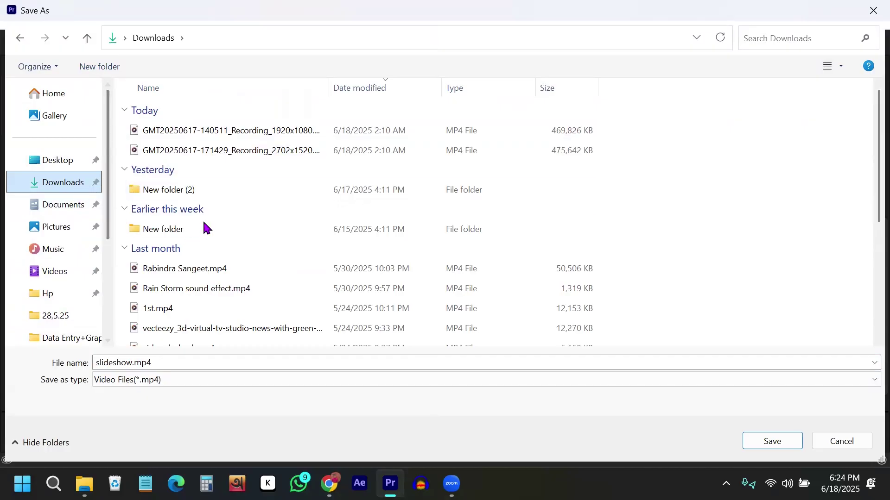
{"action": "left_click", "coordinate": [766, 446]}
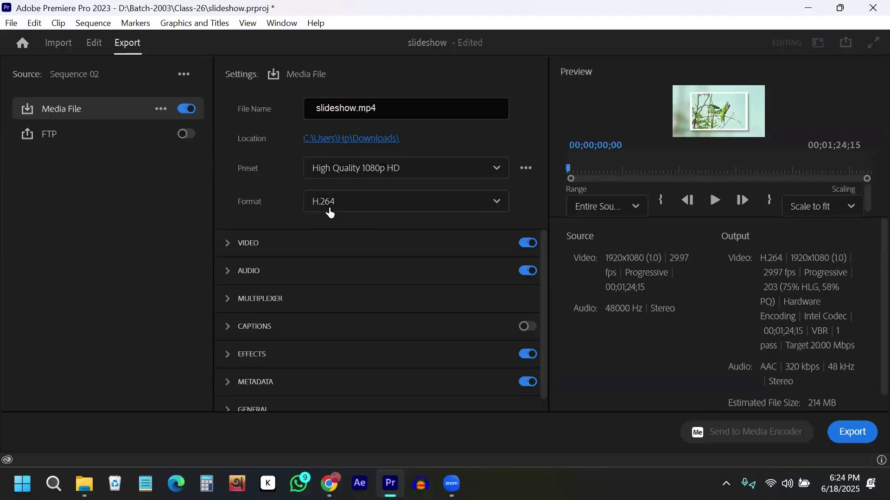
{"action": "left_click", "coordinate": [854, 433]}
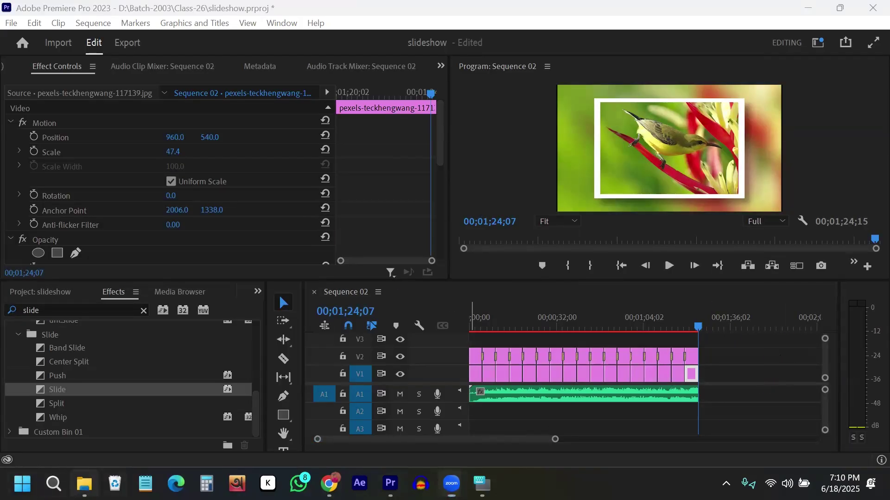
Step: Play the exported slideshow.mp4 from the Downloads folder full screen in Media Player and open its volume control
{"action": "left_click", "coordinate": [84, 484]}
{"action": "left_click", "coordinate": [60, 201]}
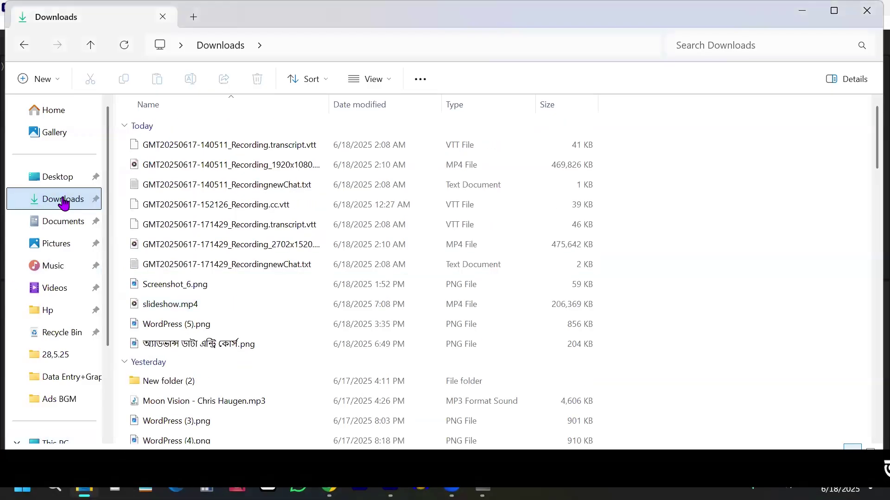
{"action": "left_click", "coordinate": [246, 306]}
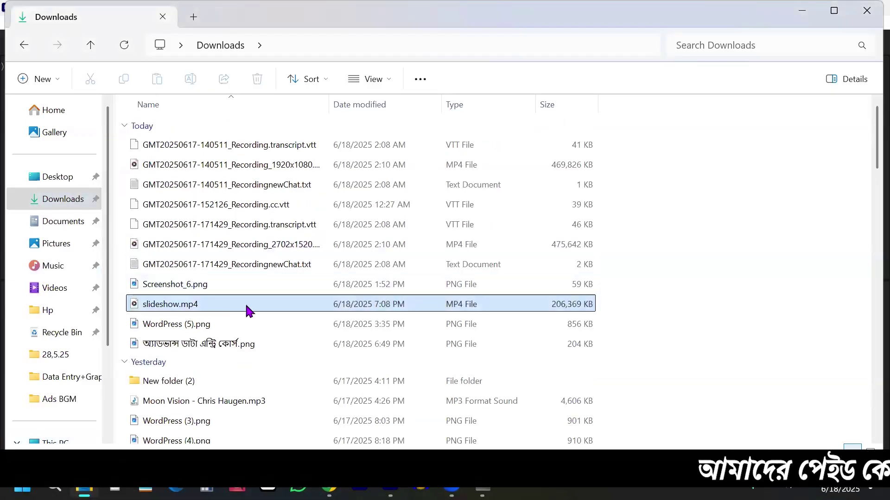
{"action": "double_click", "coordinate": [220, 307]}
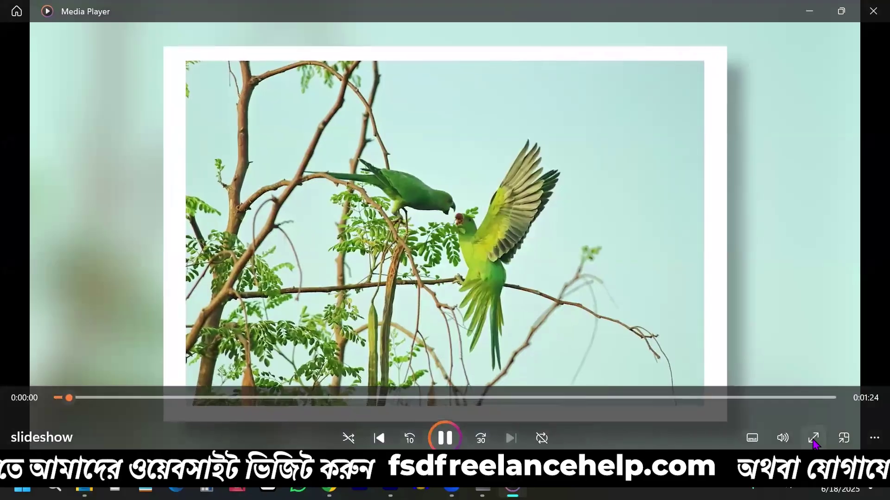
{"action": "left_click", "coordinate": [814, 439]}
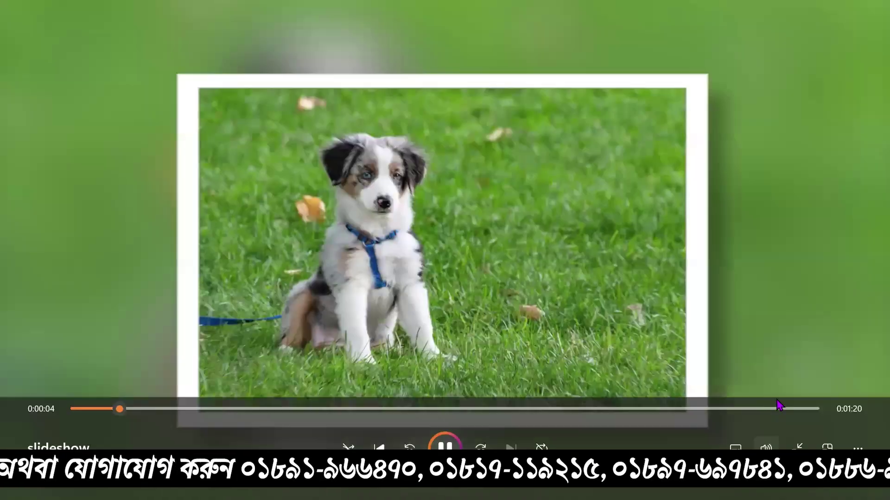
{"action": "left_click", "coordinate": [766, 448]}
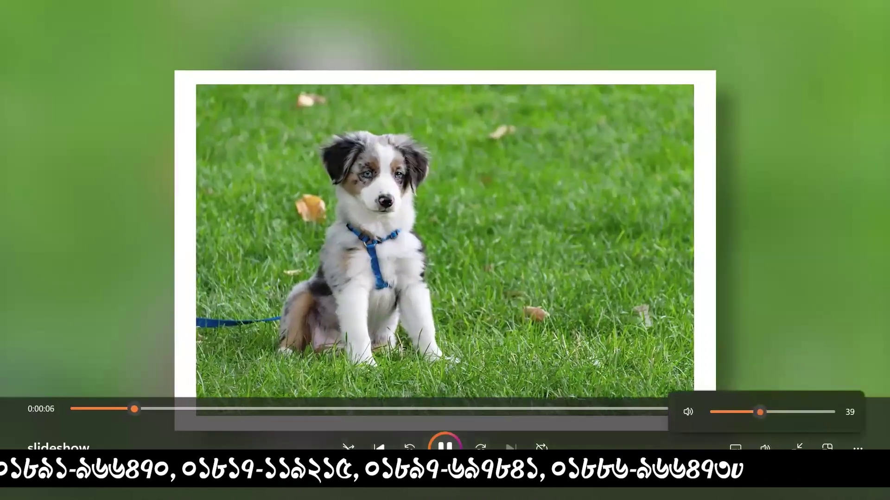